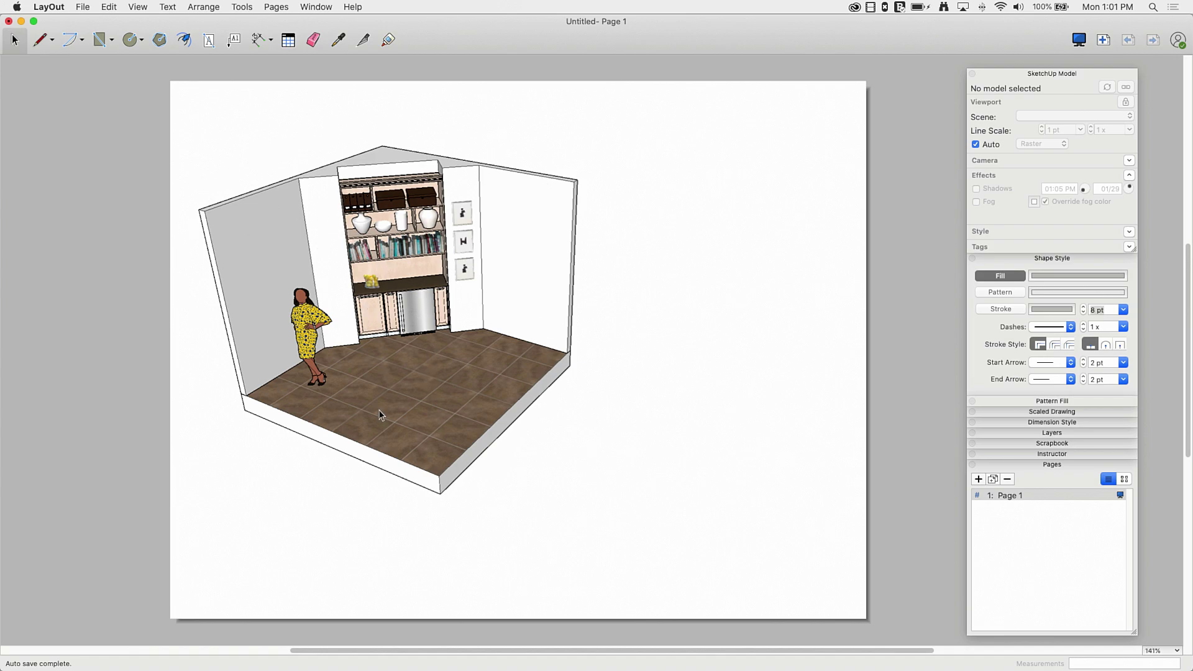
- Try the room viewport's style background on the page, leaving the background switched off
click(466, 194)
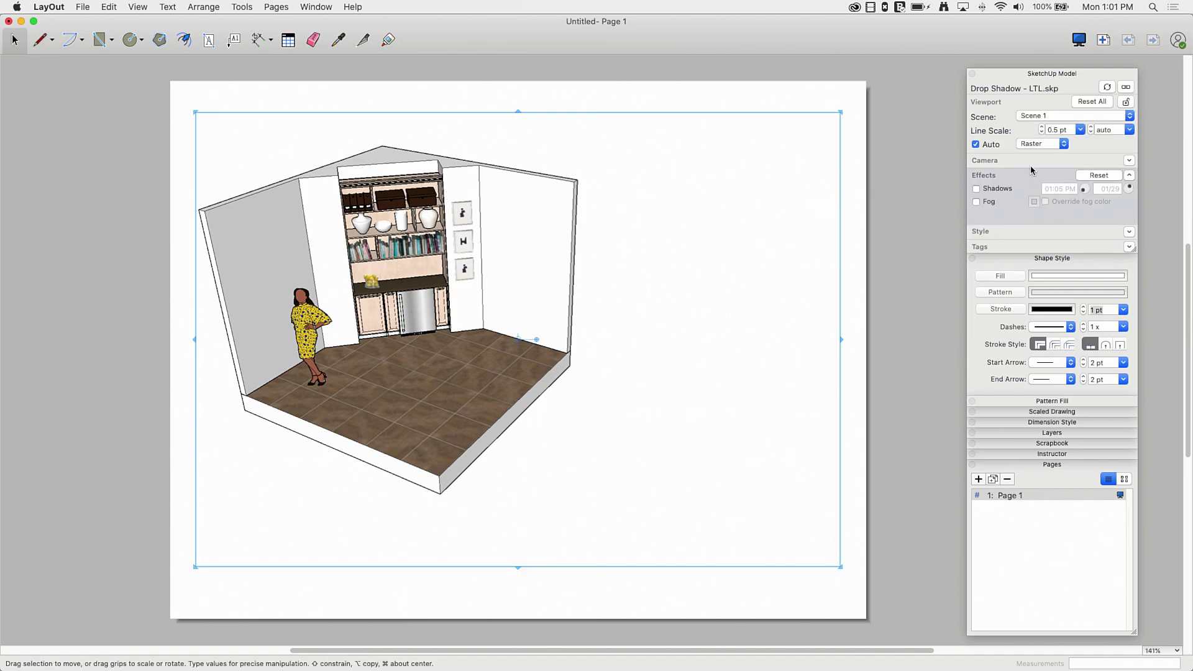
click(1087, 233)
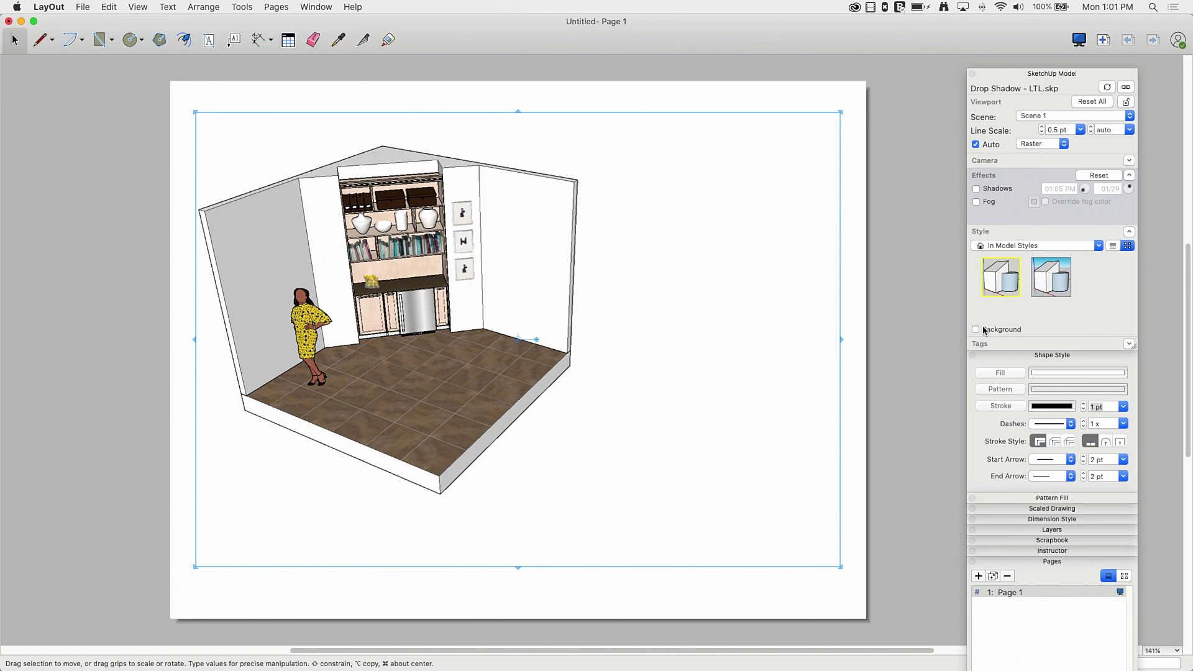
click(976, 329)
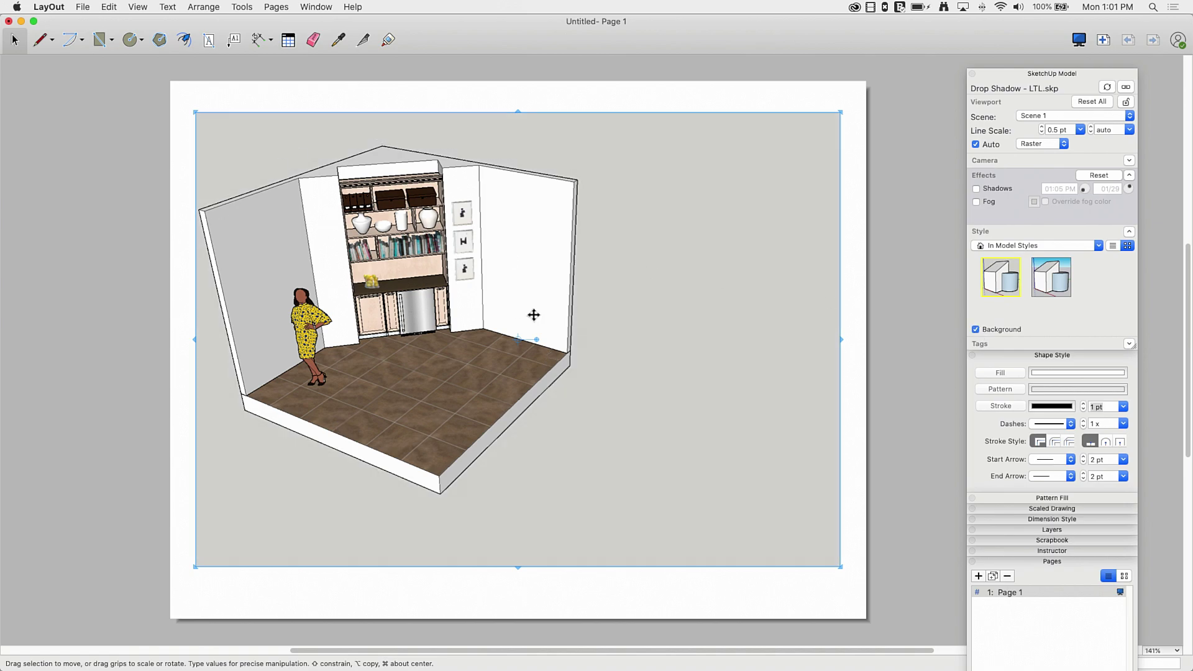
click(975, 329)
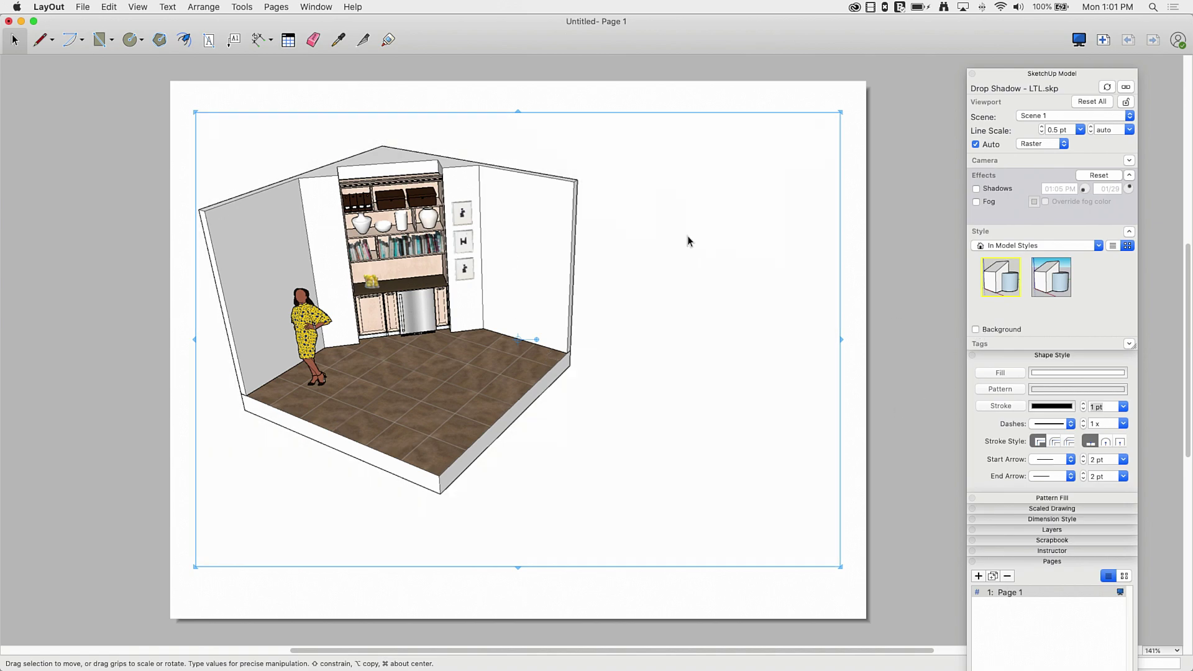
click(81, 117)
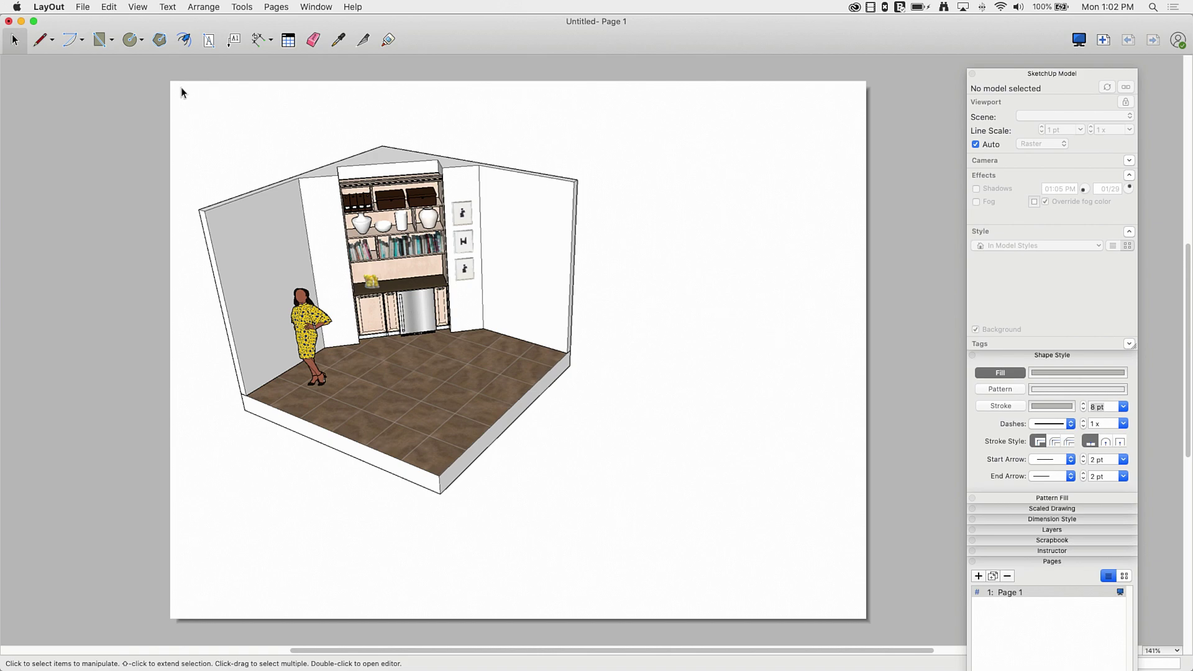
- Draw a 16 pt line without fill along the room's lower-right floor edge and up the outer edge of the right wall
click(38, 40)
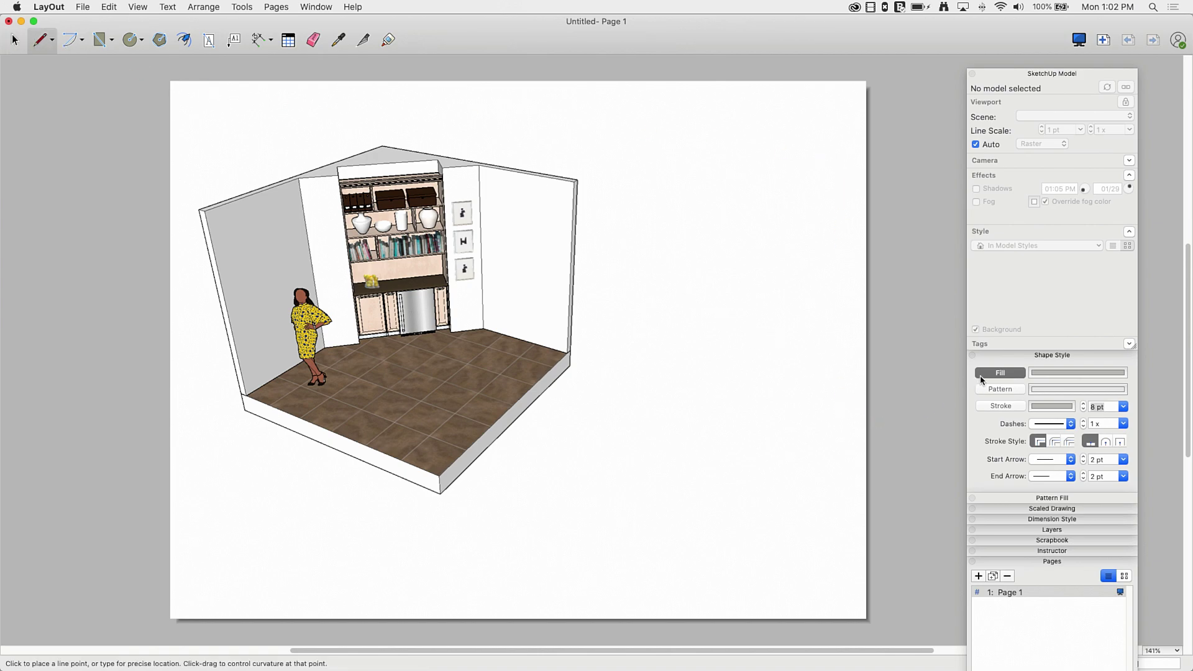
click(994, 406)
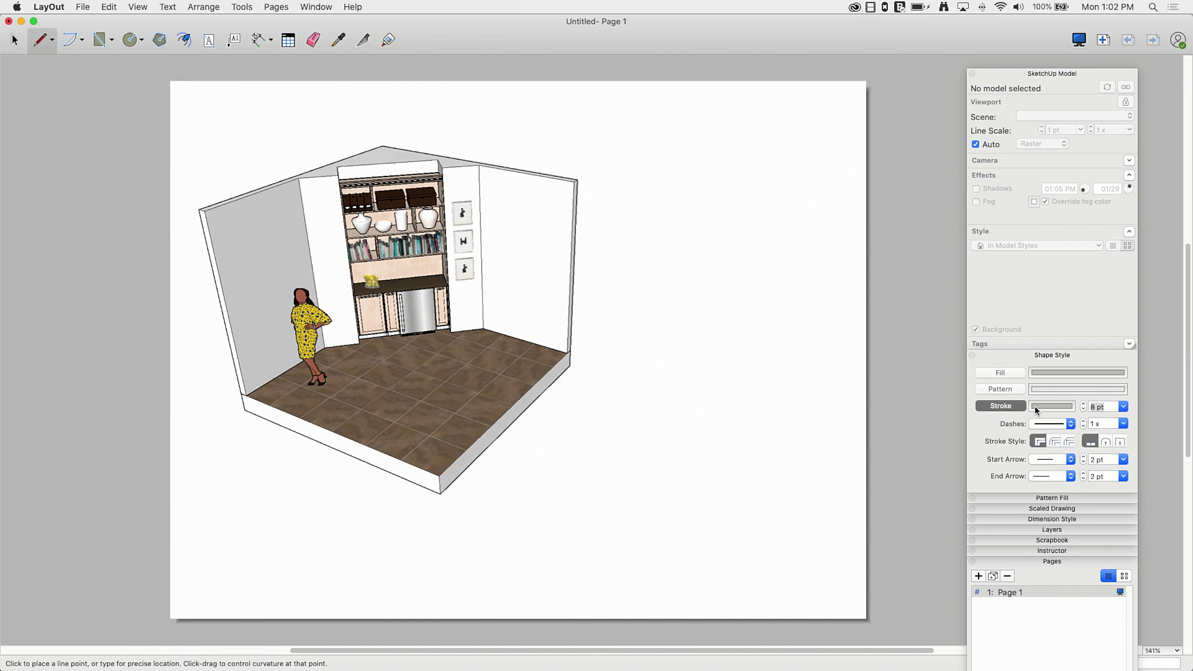
click(1095, 407)
text(16)
key(Return)
click(441, 494)
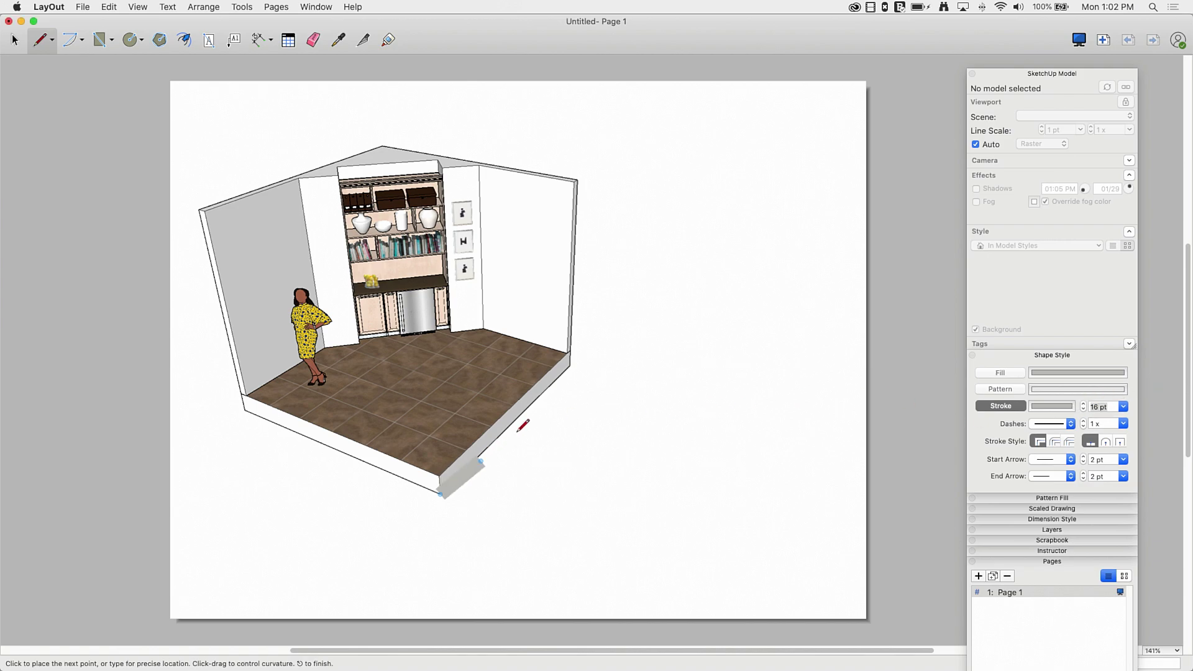
click(570, 366)
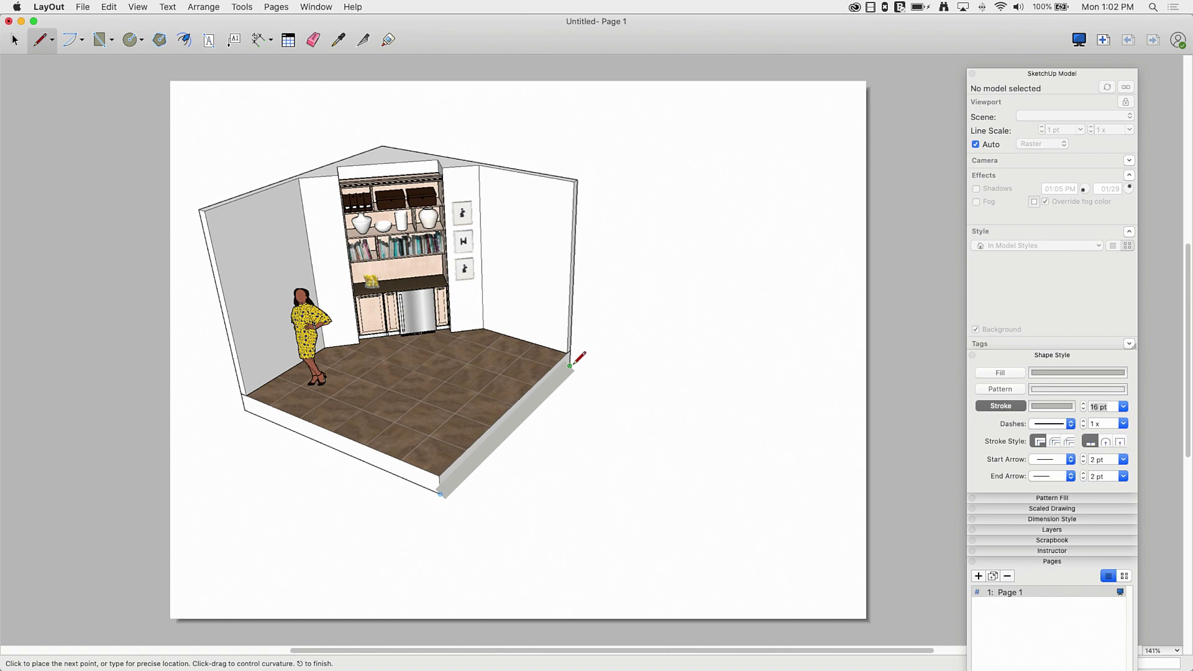
click(578, 179)
key(Return)
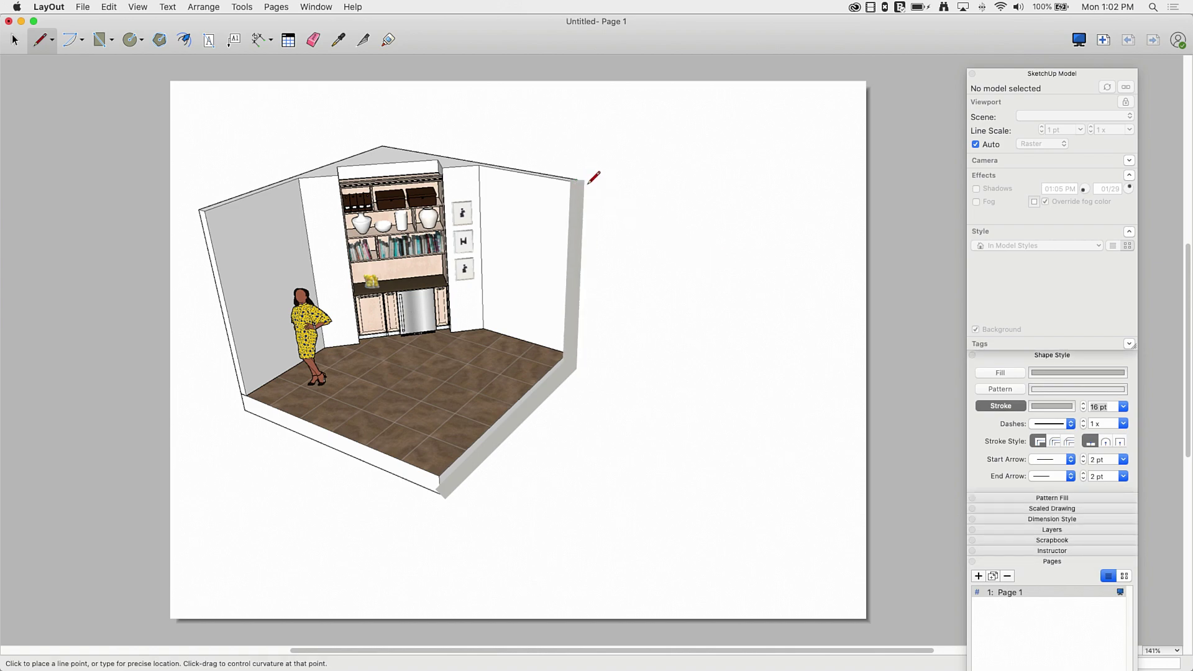
- Send the 16 pt line behind the room viewport so it forms a shadow along the right side
click(13, 41)
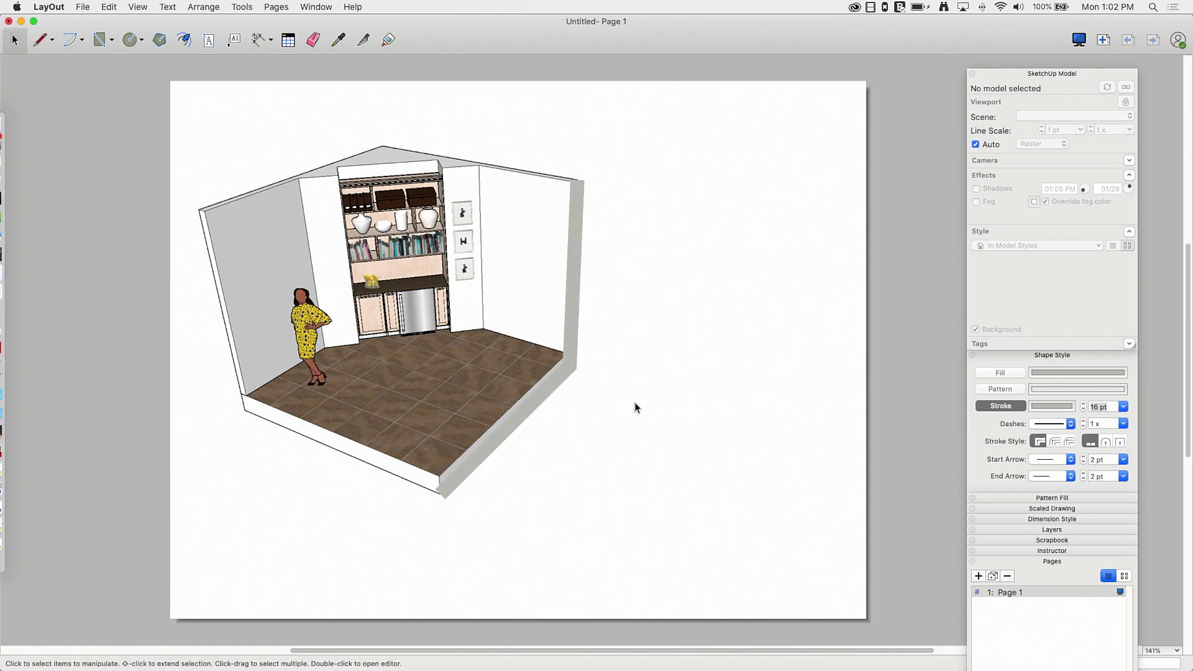
click(551, 387)
right_click(551, 386)
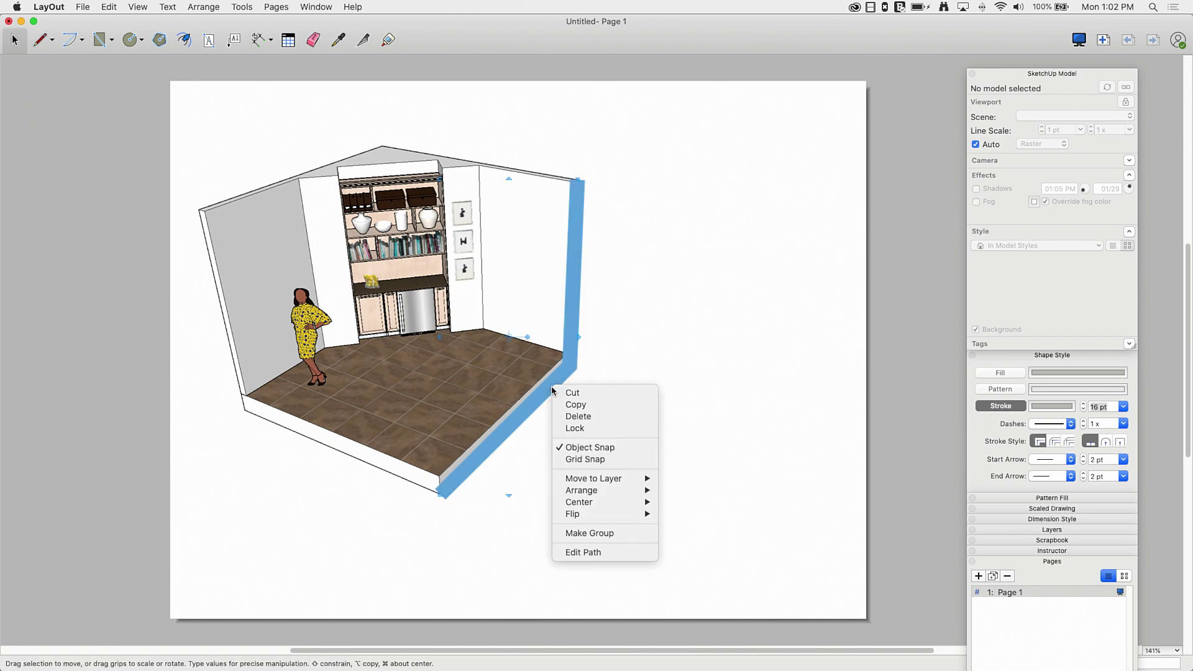
mouse_move(624, 491)
click(704, 525)
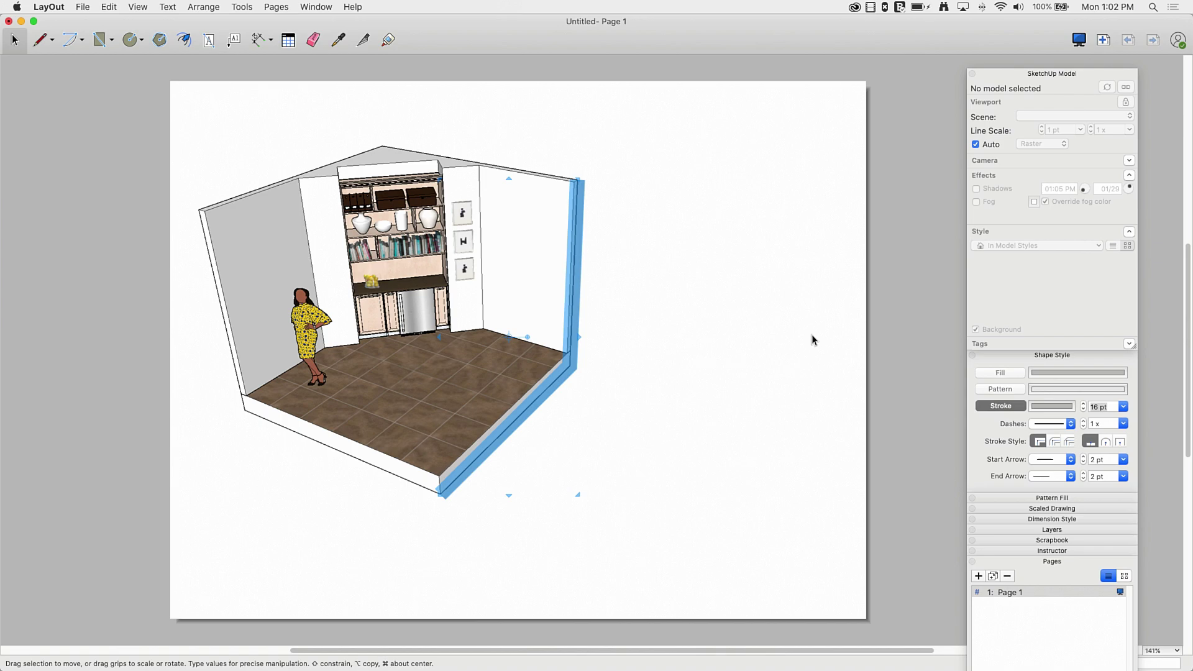
click(881, 374)
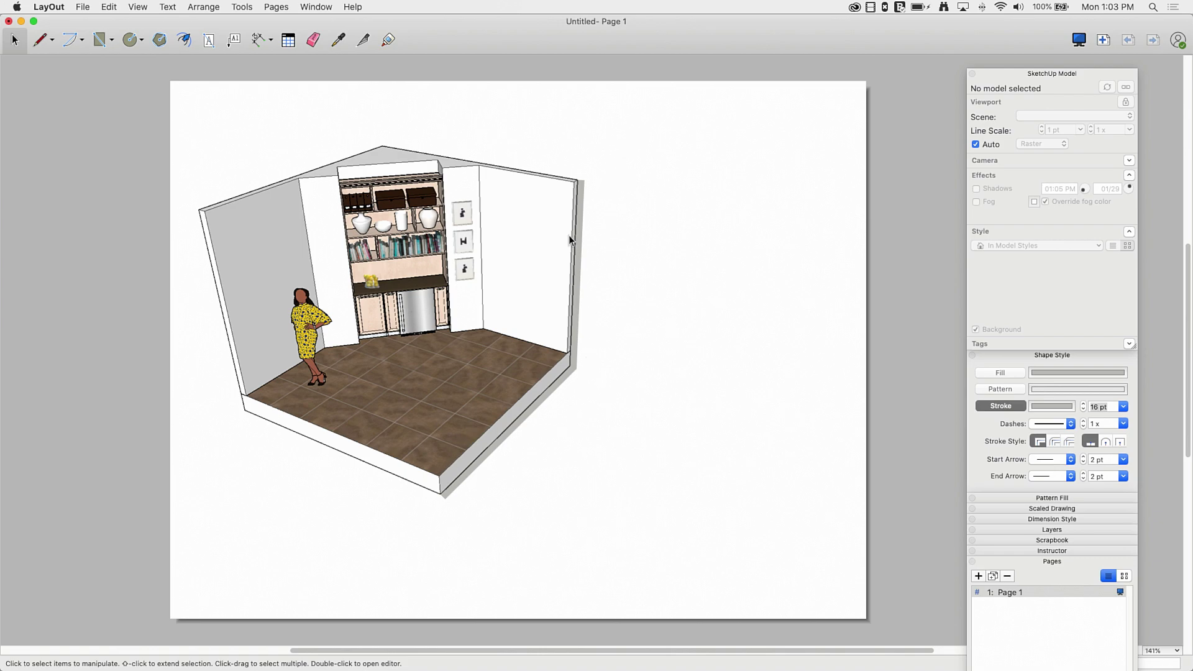
click(571, 374)
click(650, 372)
- Draw a circle in the empty page area to the right of the room
click(131, 39)
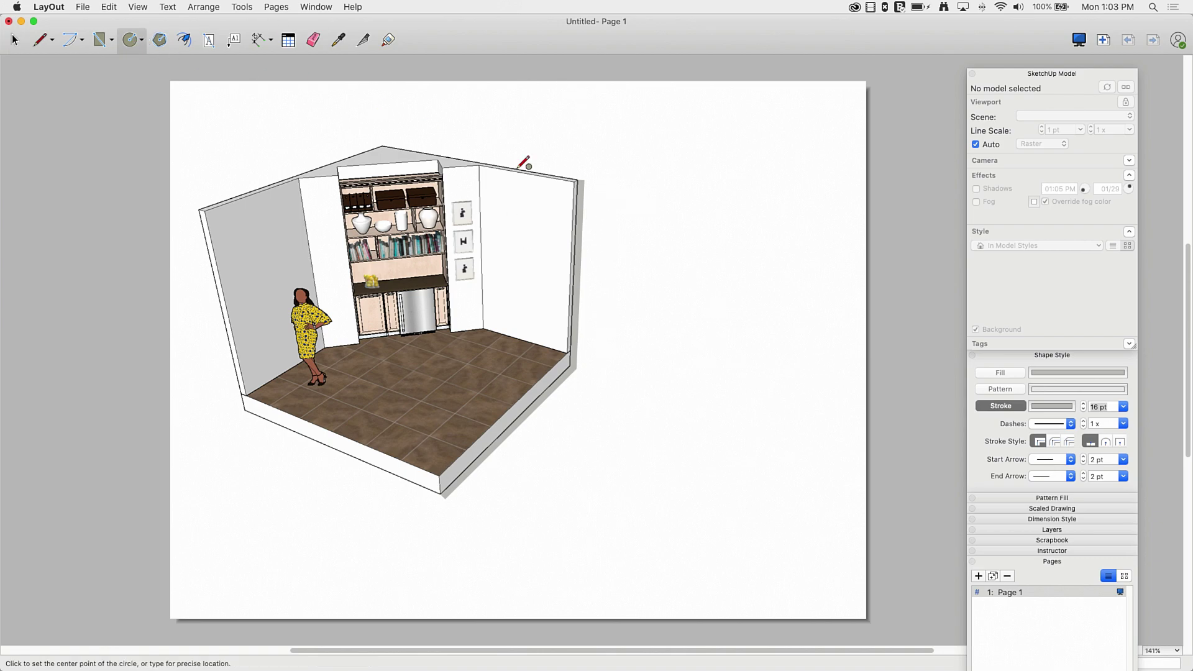
click(668, 195)
click(704, 218)
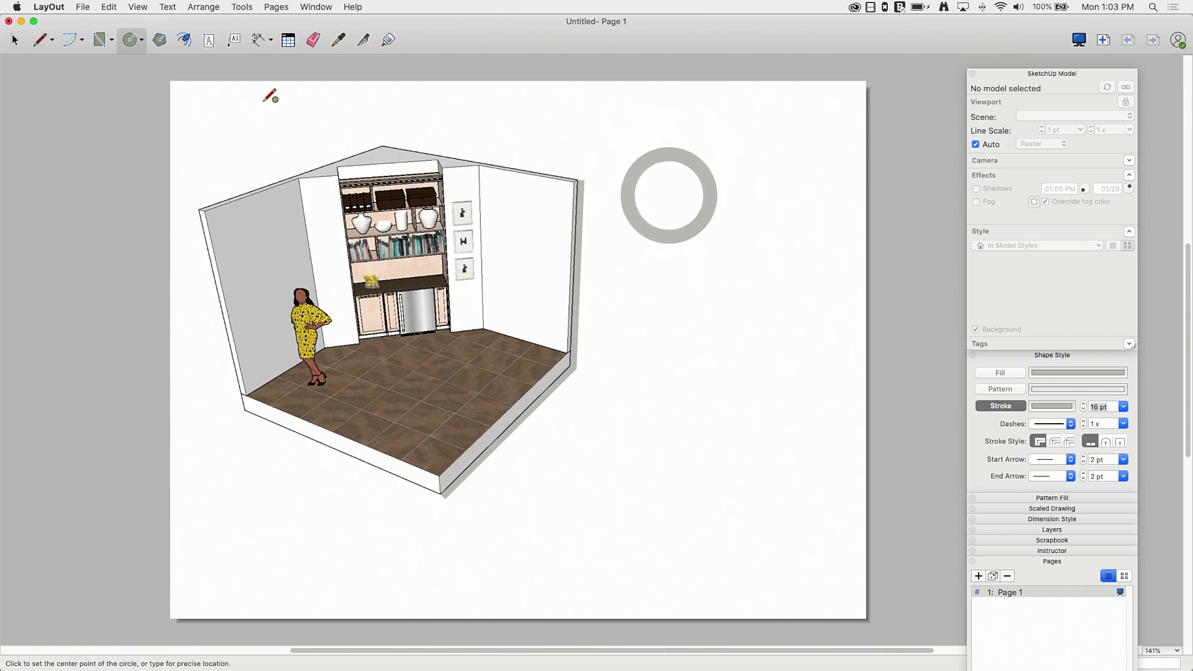
- Set the circle's stroke to the black Licorice colour with a 1 pt width
click(15, 40)
click(683, 239)
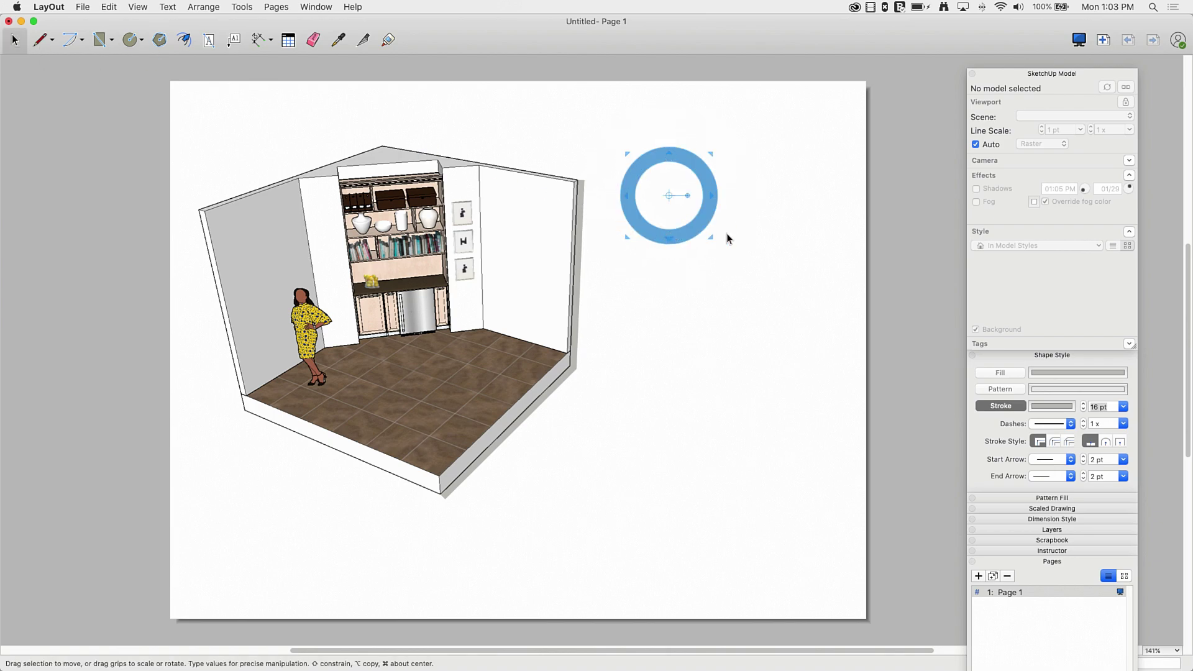
click(1053, 407)
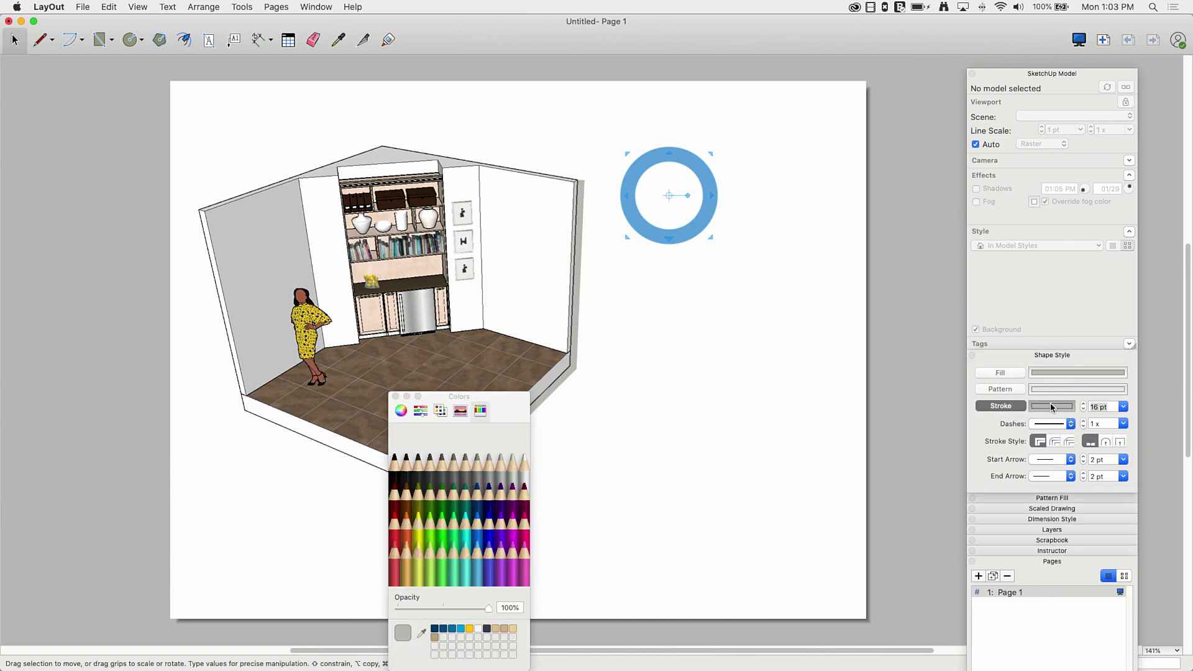
click(394, 473)
click(1121, 409)
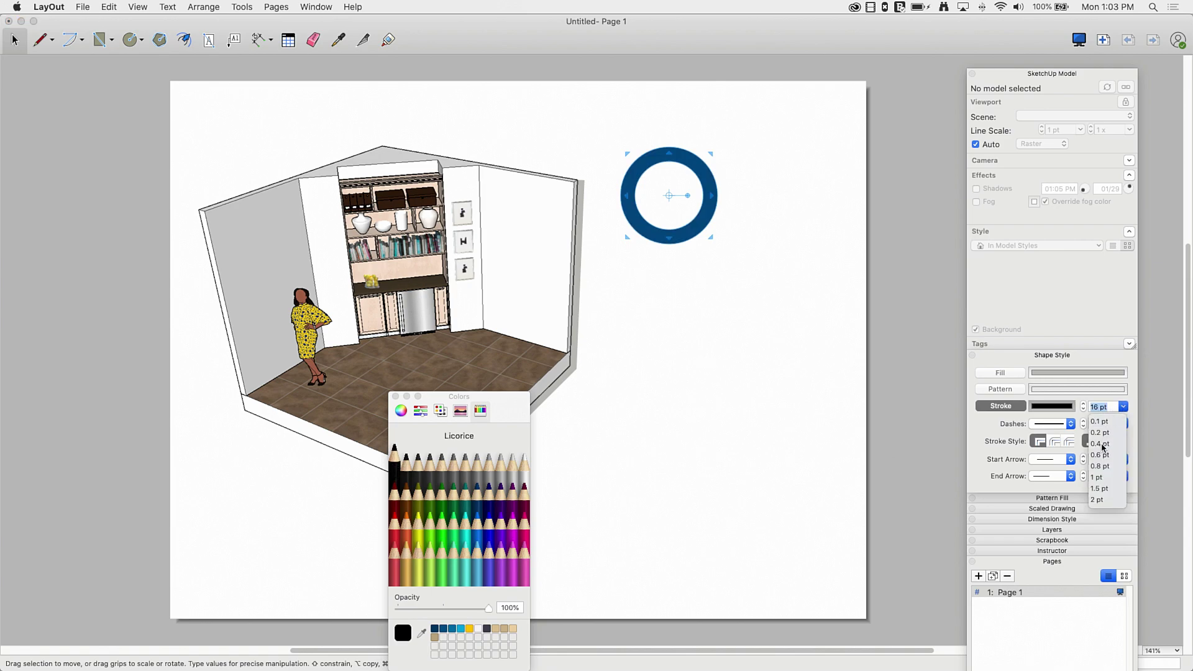
click(1096, 478)
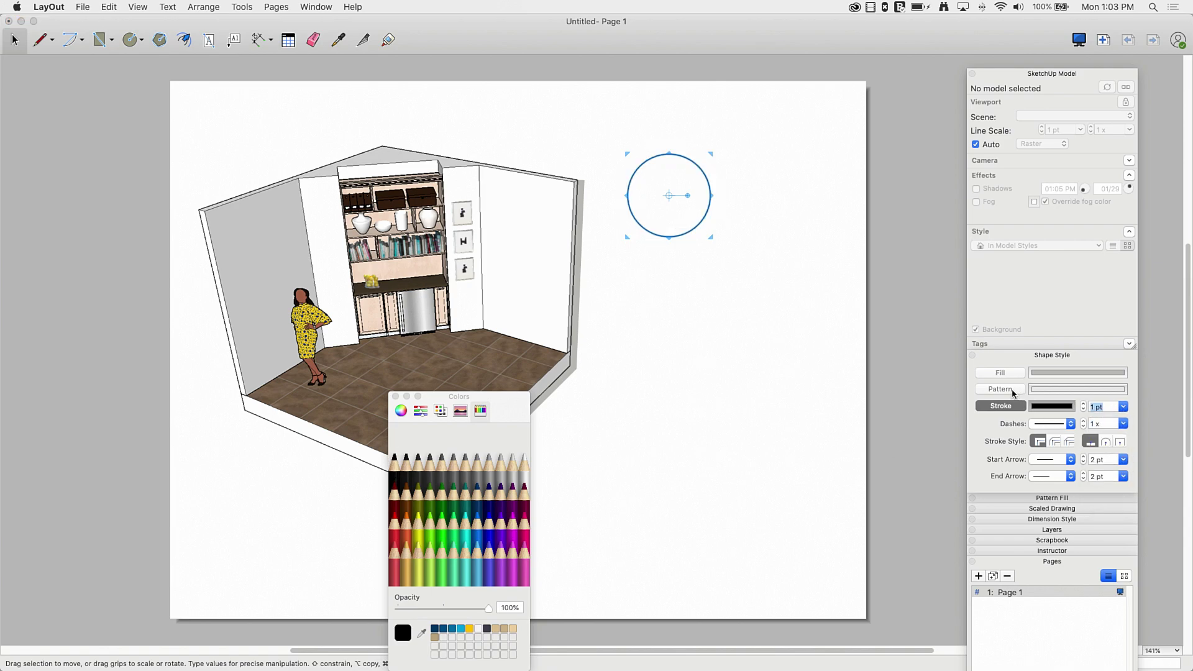
- Give the circle the Black Perforated 1 pattern fill and enlarge it from its lower-right corner
click(1012, 390)
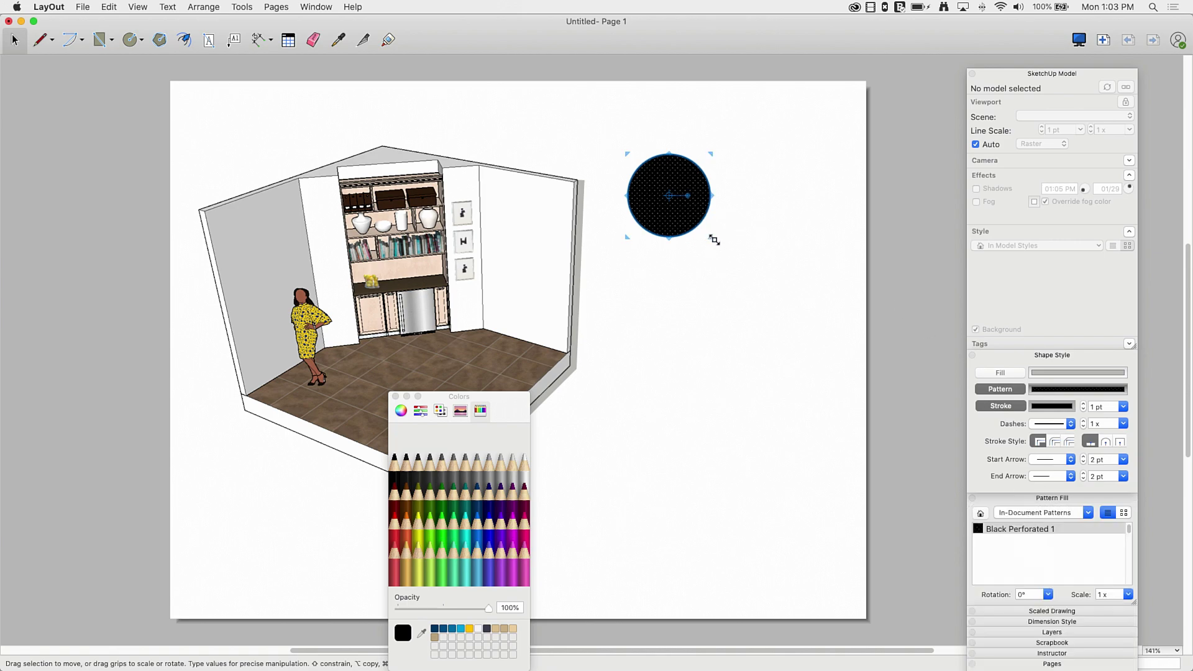
drag(711, 238, 754, 278)
click(671, 364)
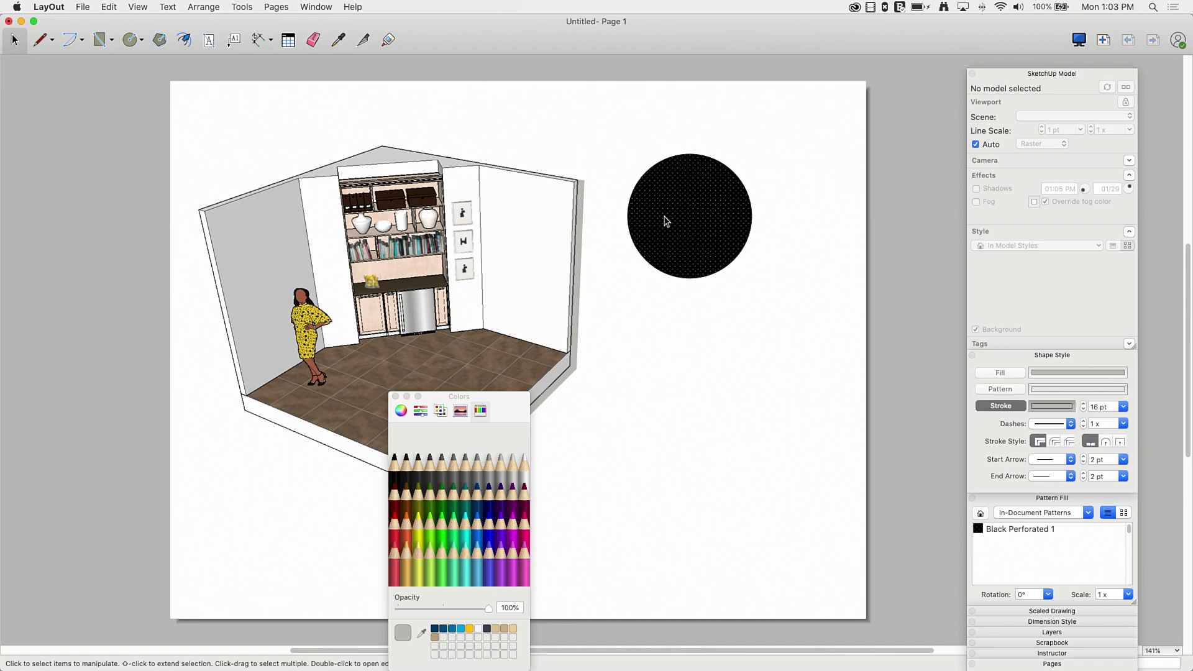
click(396, 397)
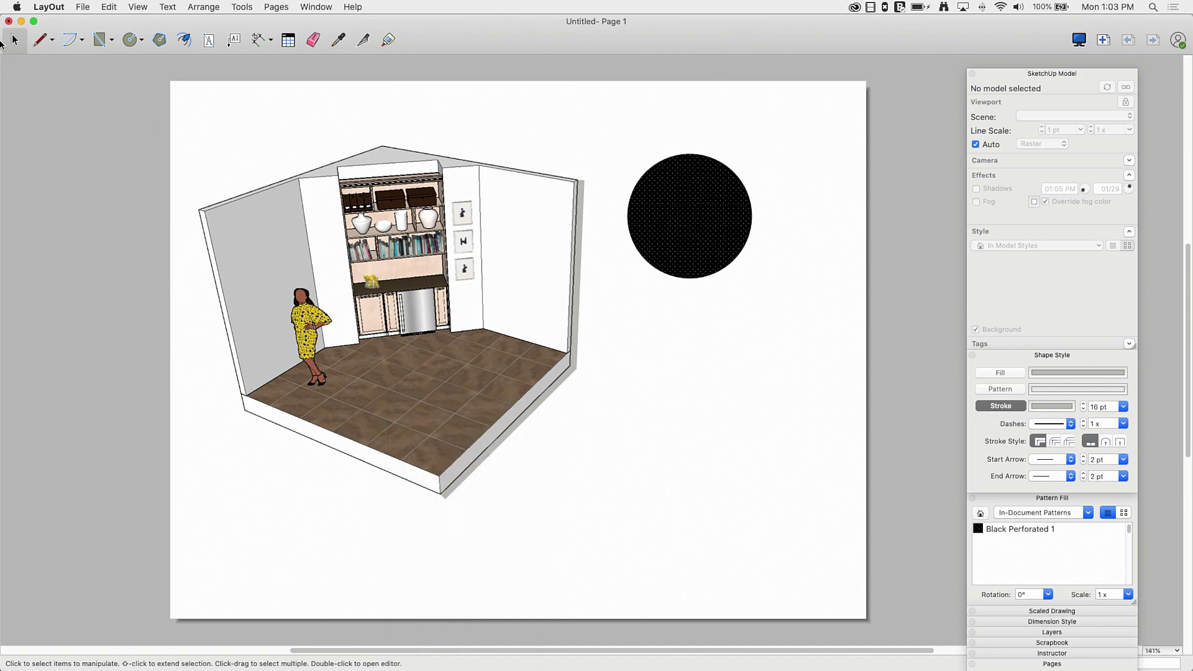
- Copy the patterned circle slightly up and to the left so it overlaps the original
click(682, 212)
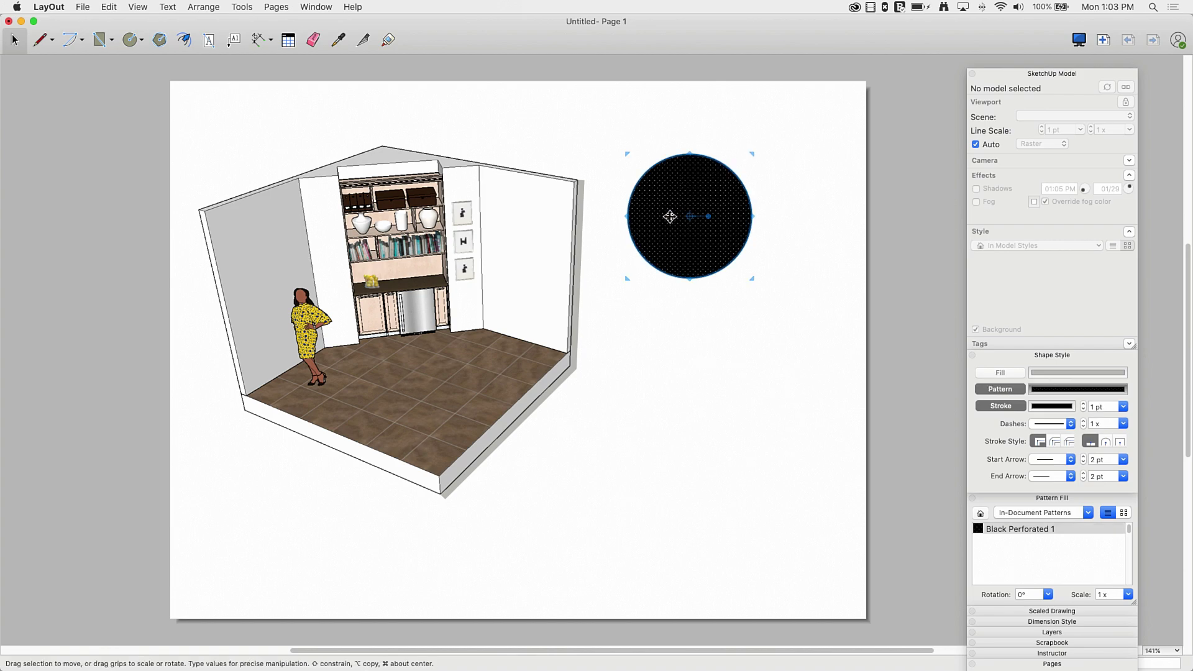
double_click(669, 216)
drag(669, 216, 652, 205)
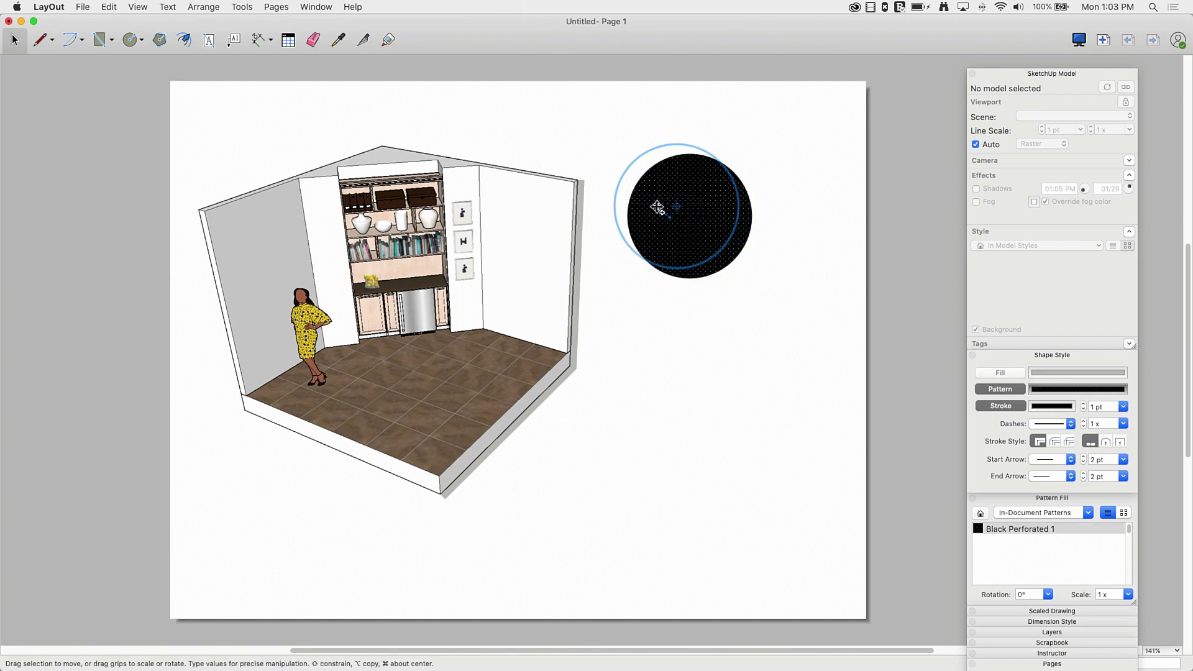
- Turn the lower-right circle into a shadow by removing its pattern and stroke and applying the solid grey fill
click(731, 261)
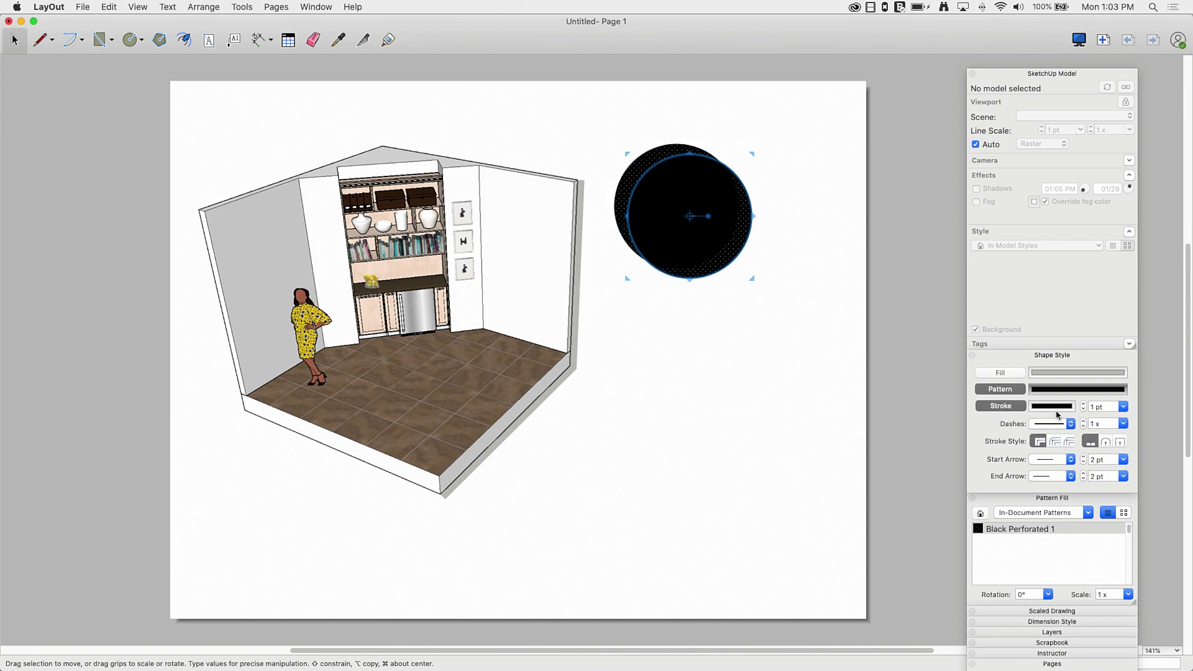
click(998, 390)
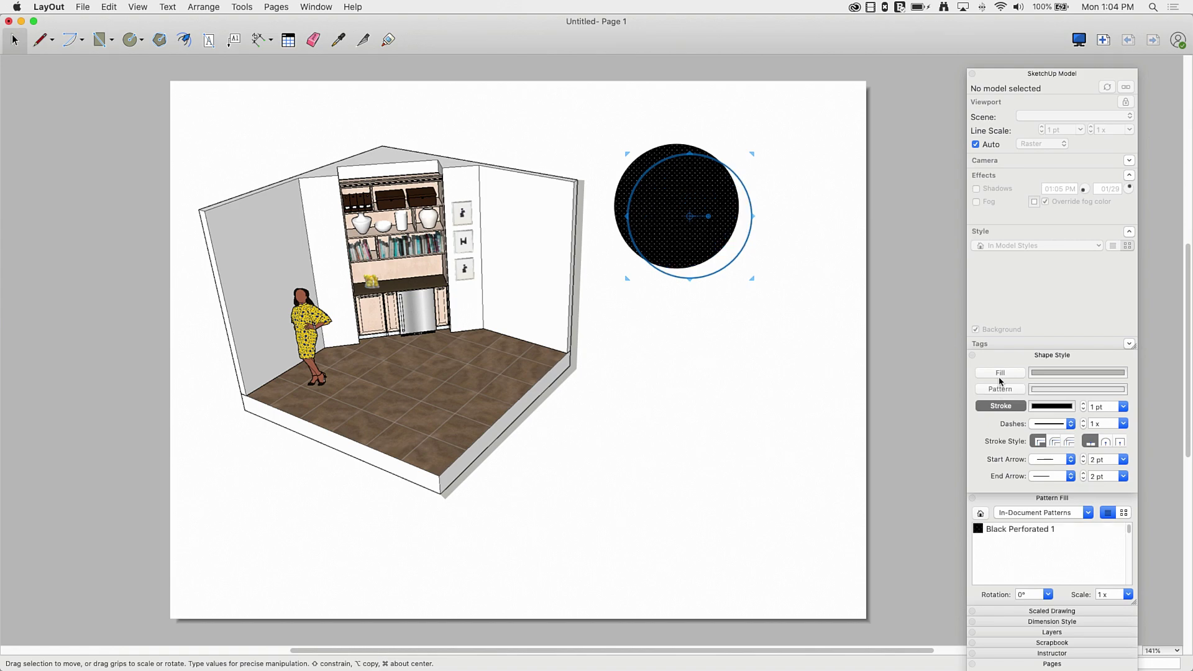
click(996, 375)
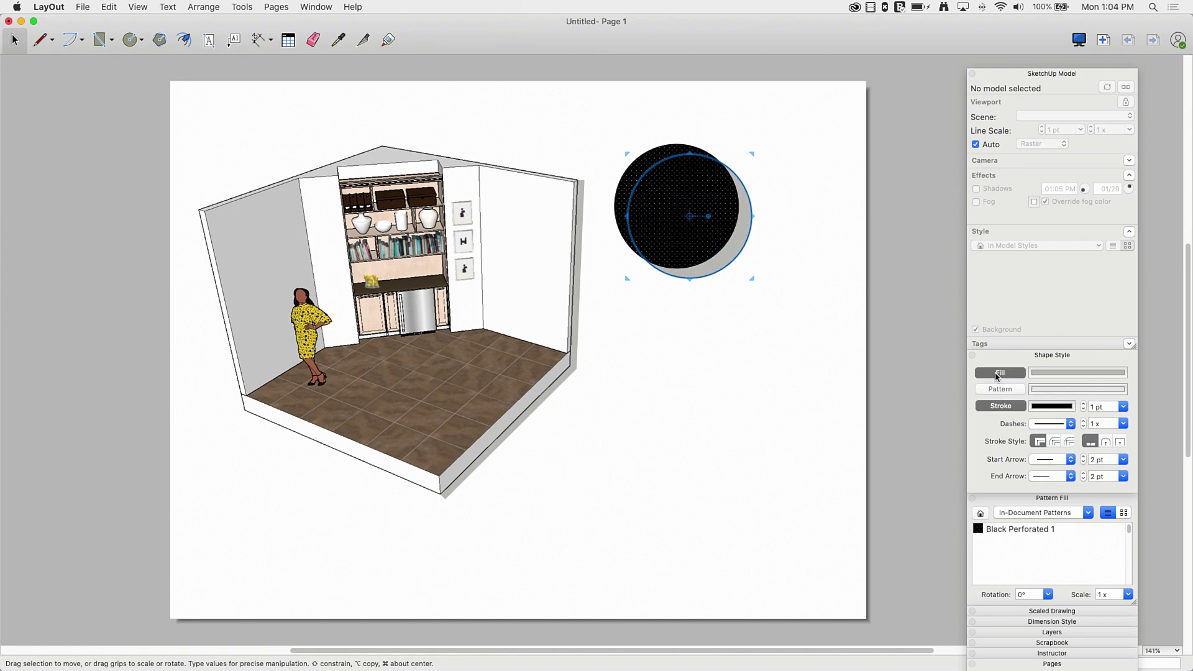
click(1108, 407)
click(1019, 412)
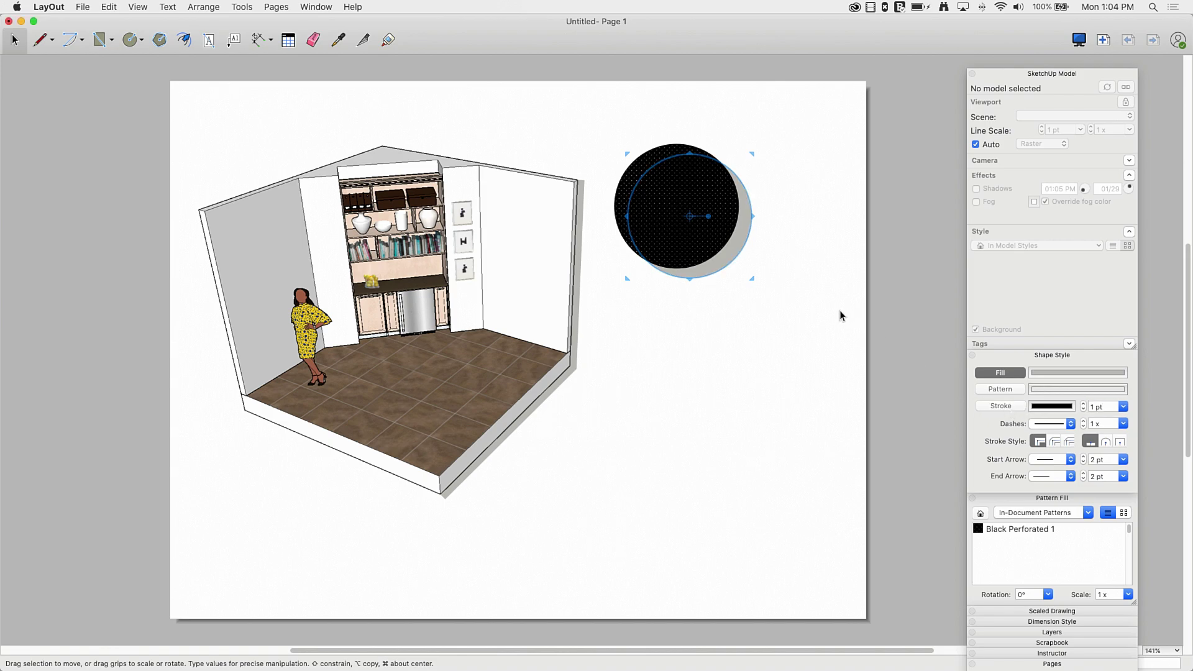
click(854, 225)
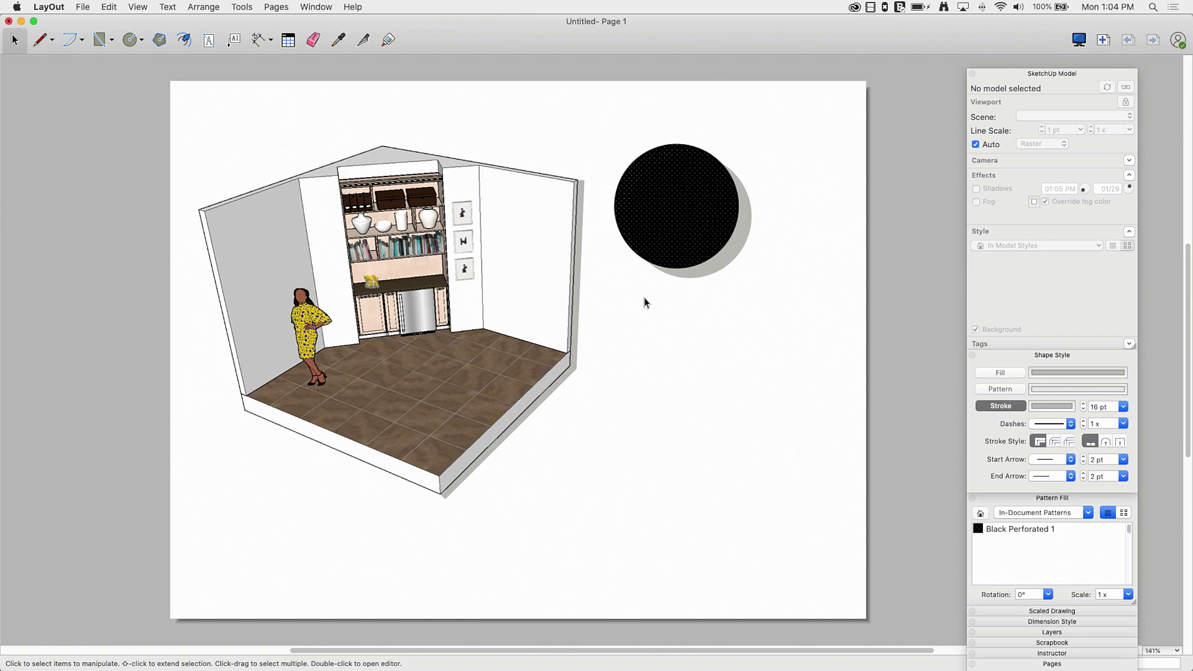
- Move both circles to the page's lower-right corner and delete the 16 pt line along the room's right side
click(706, 229)
drag(706, 229, 781, 550)
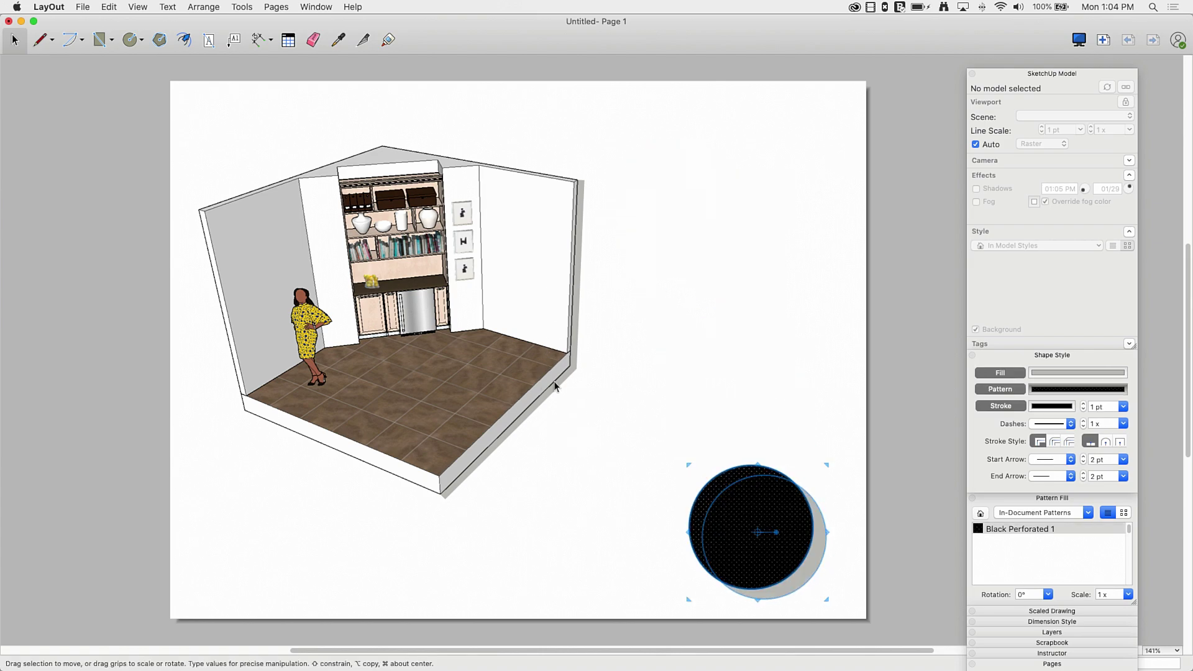
click(499, 443)
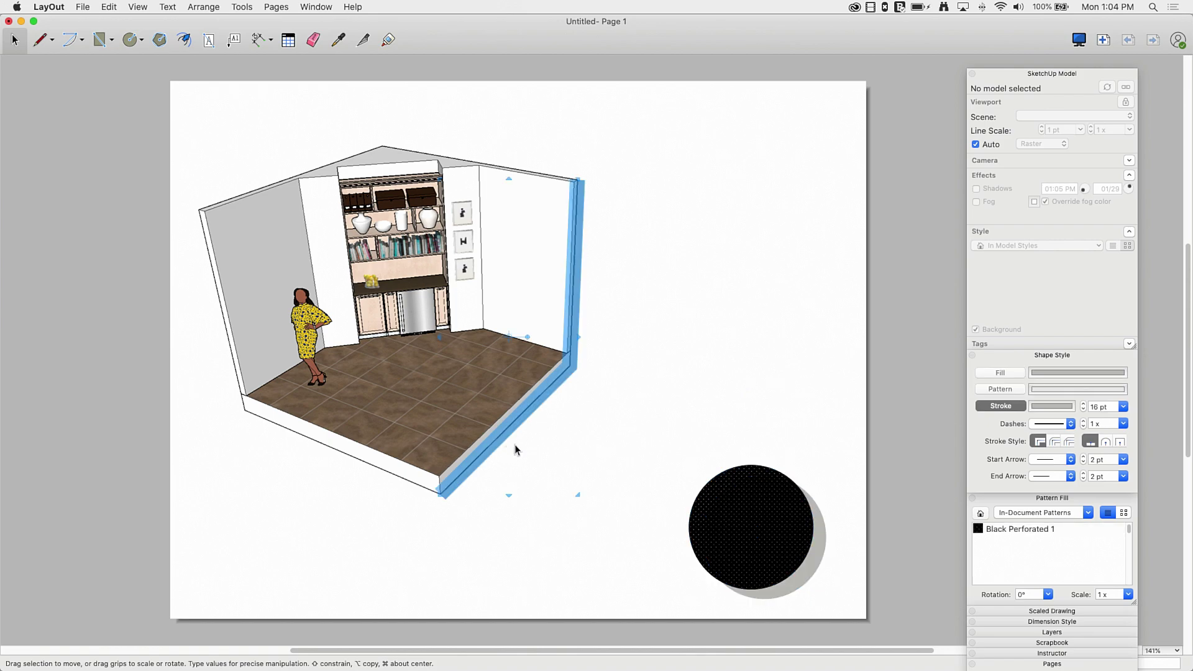
key(Delete)
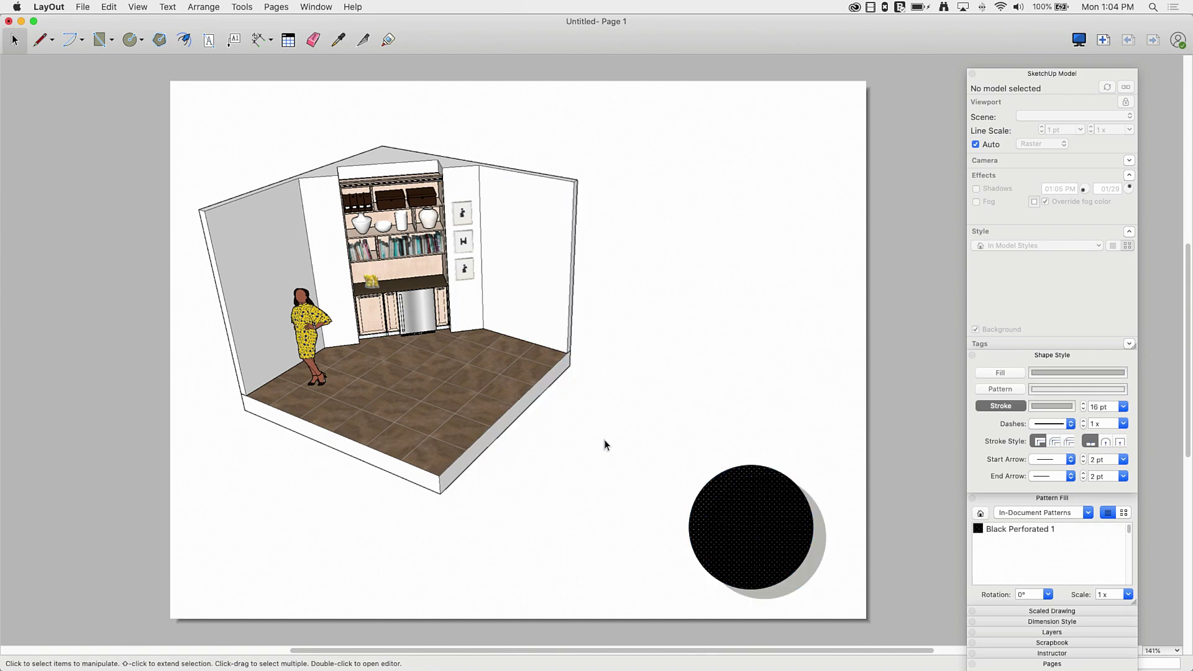
- Set the Line tool to solid fill without stroke and trace the room's top edge from its far-left corner over the peak to the far-right corner
click(40, 41)
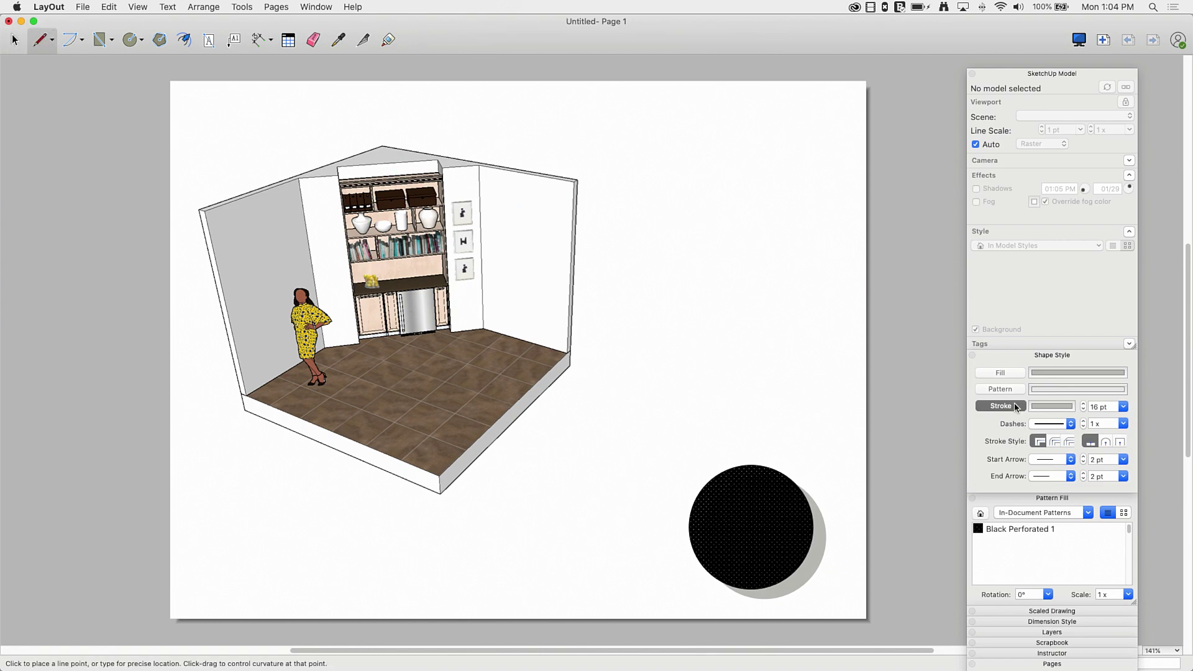
click(1016, 407)
click(1007, 376)
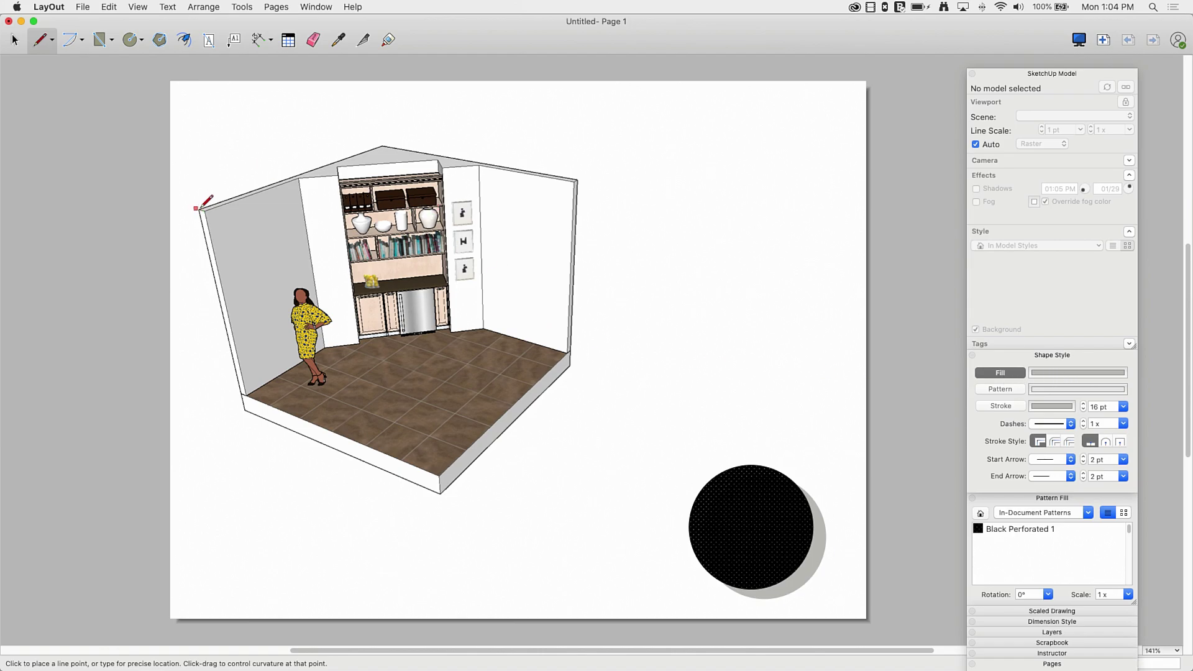
scroll(196, 209, up, 2)
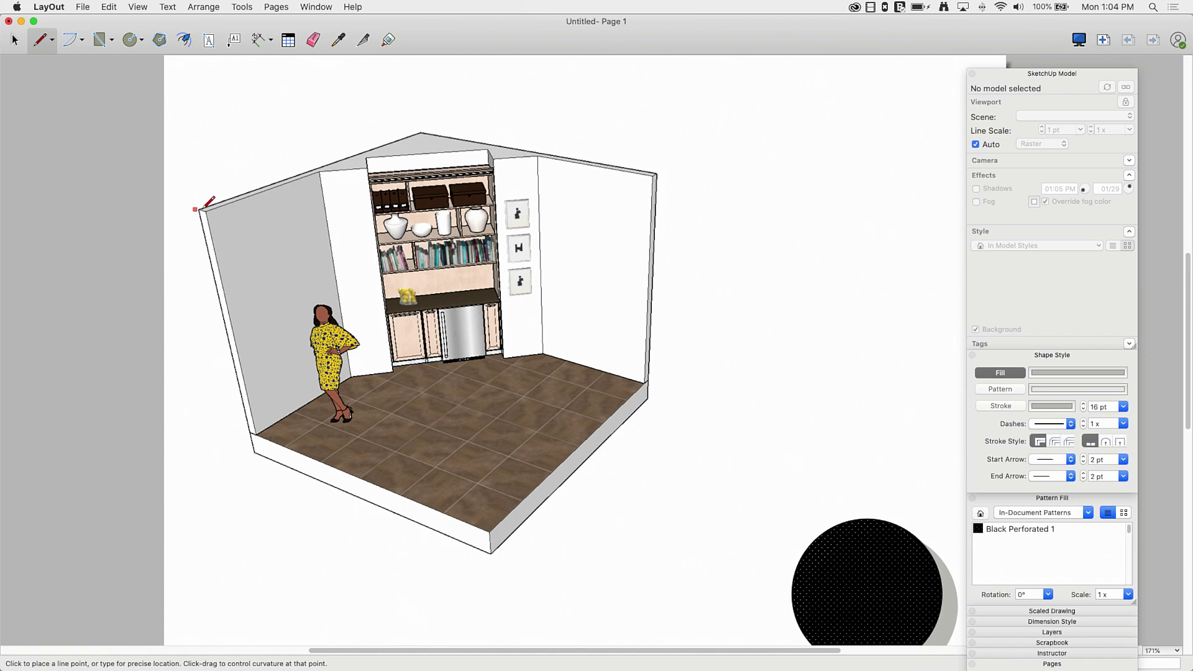
scroll(196, 209, up, 5)
click(196, 209)
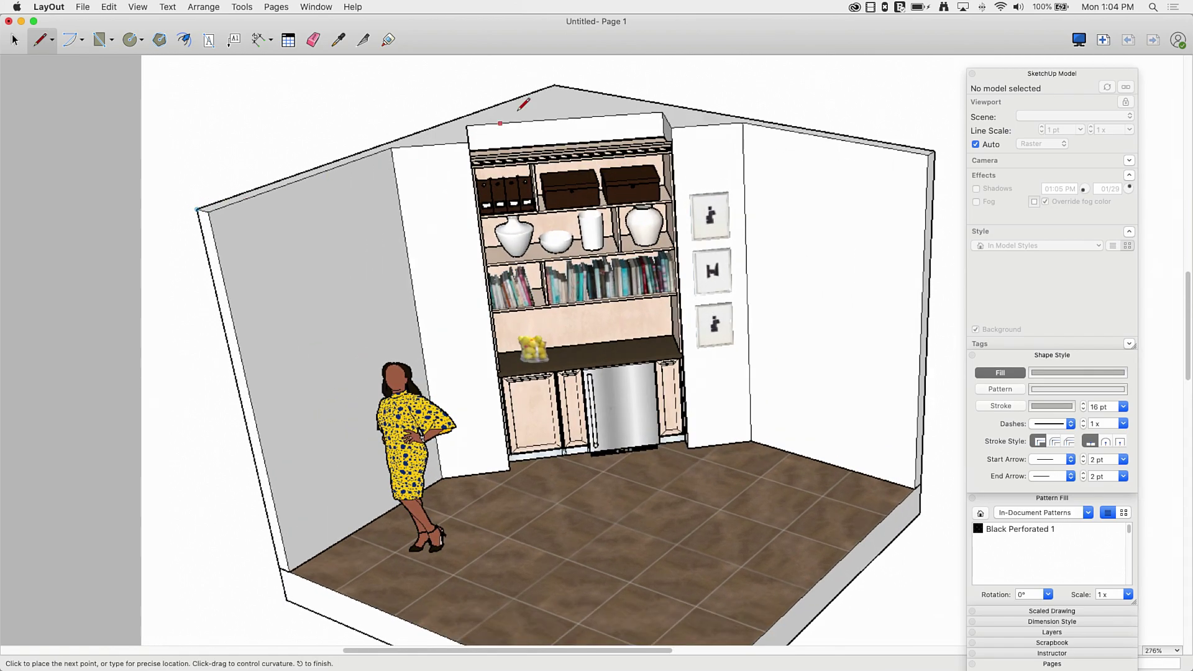
click(553, 85)
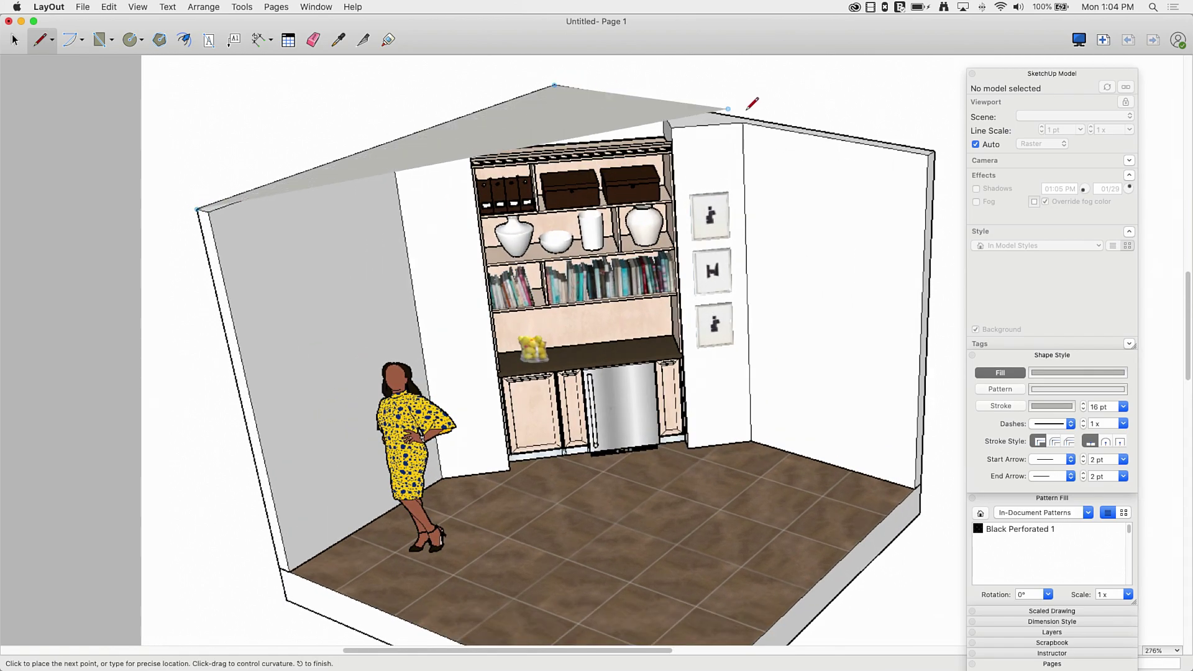
click(937, 149)
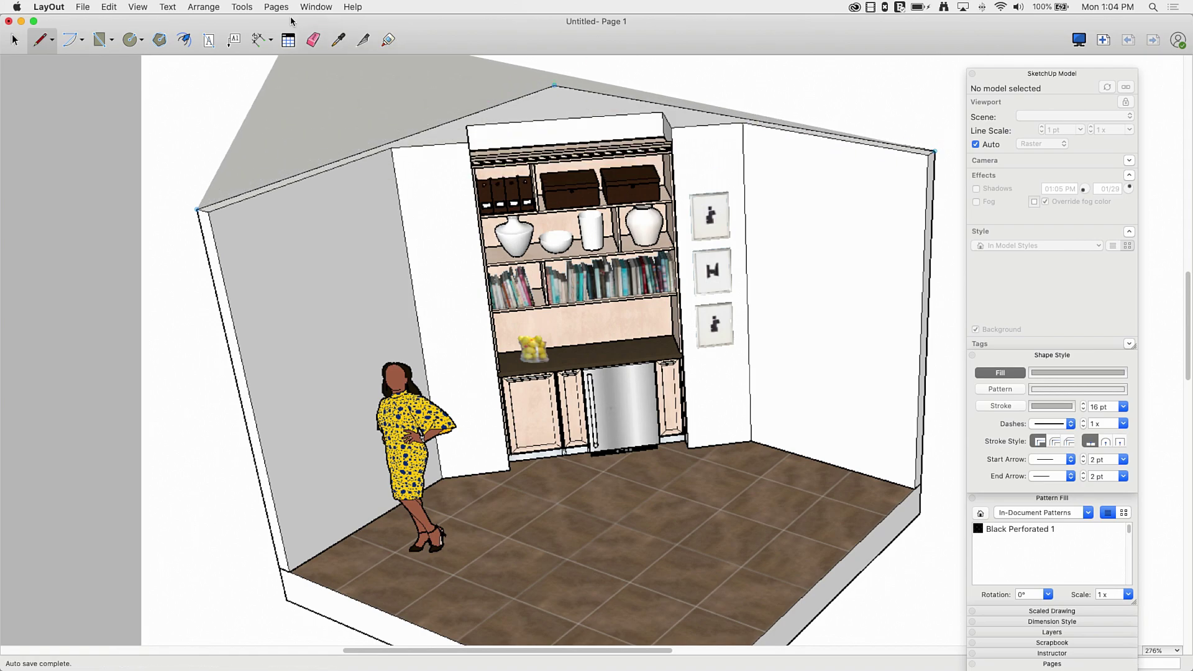
- Continue the filled outline down the room's right side, around the base corners, and close it at the starting corner
scroll(679, 417, down, 3)
scroll(681, 412, up, 4)
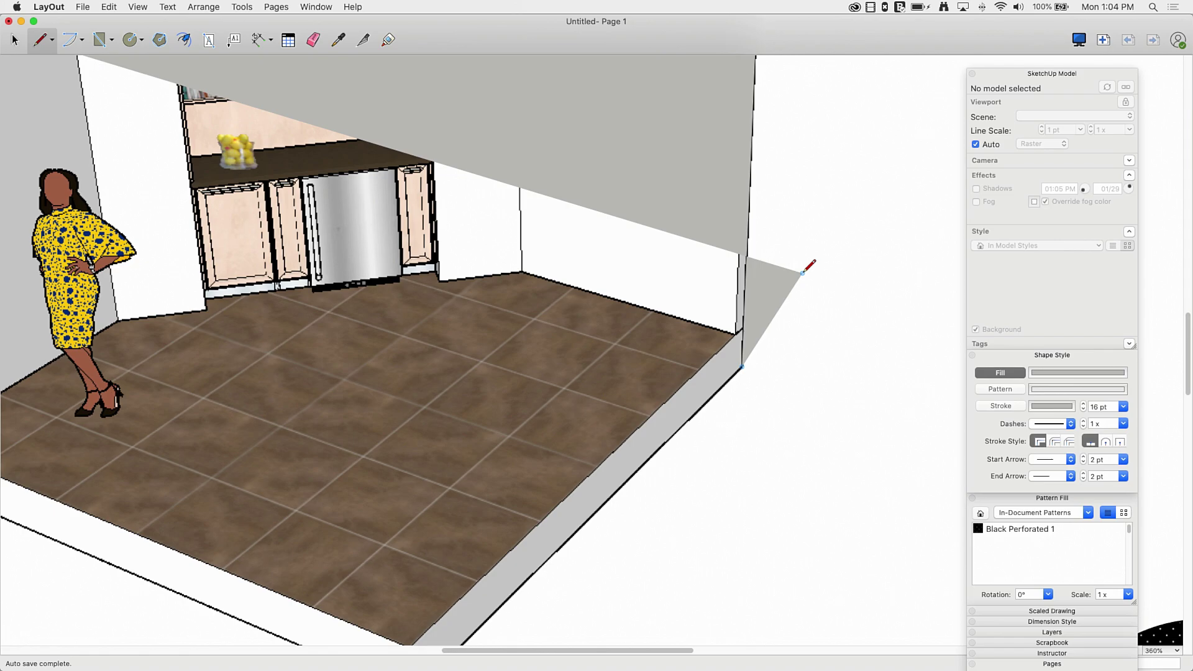
scroll(799, 266, down, 3)
scroll(551, 538, up, 5)
click(551, 540)
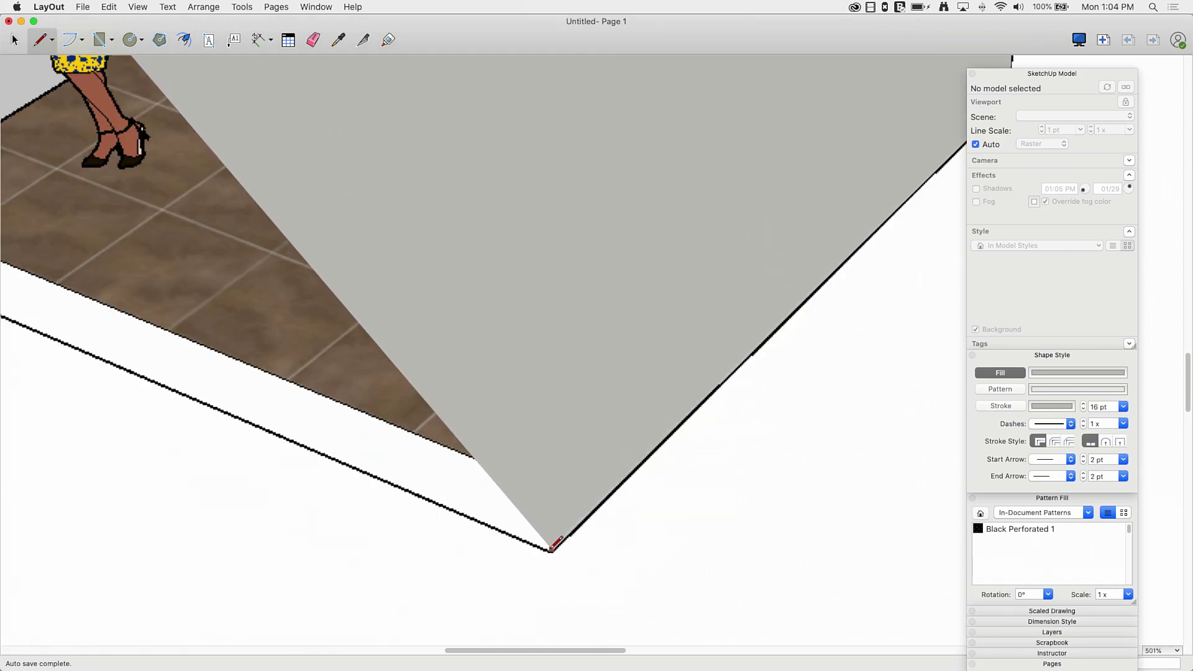
scroll(687, 435, down, 2)
scroll(715, 429, down, 3)
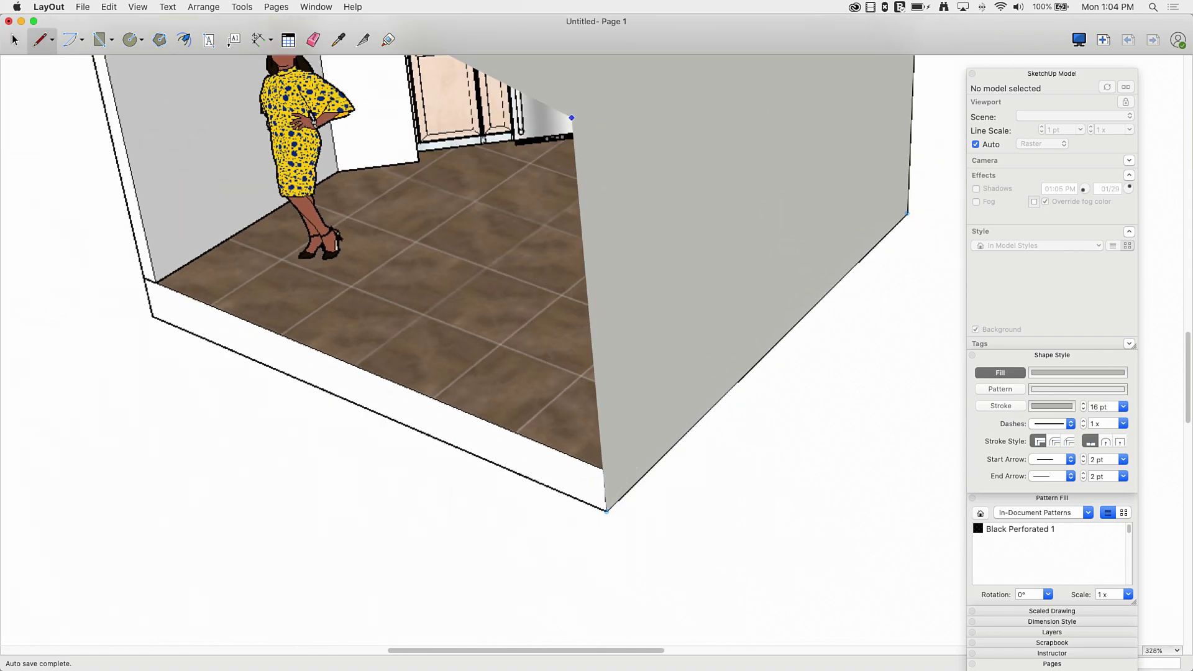
scroll(245, 165, up, 3)
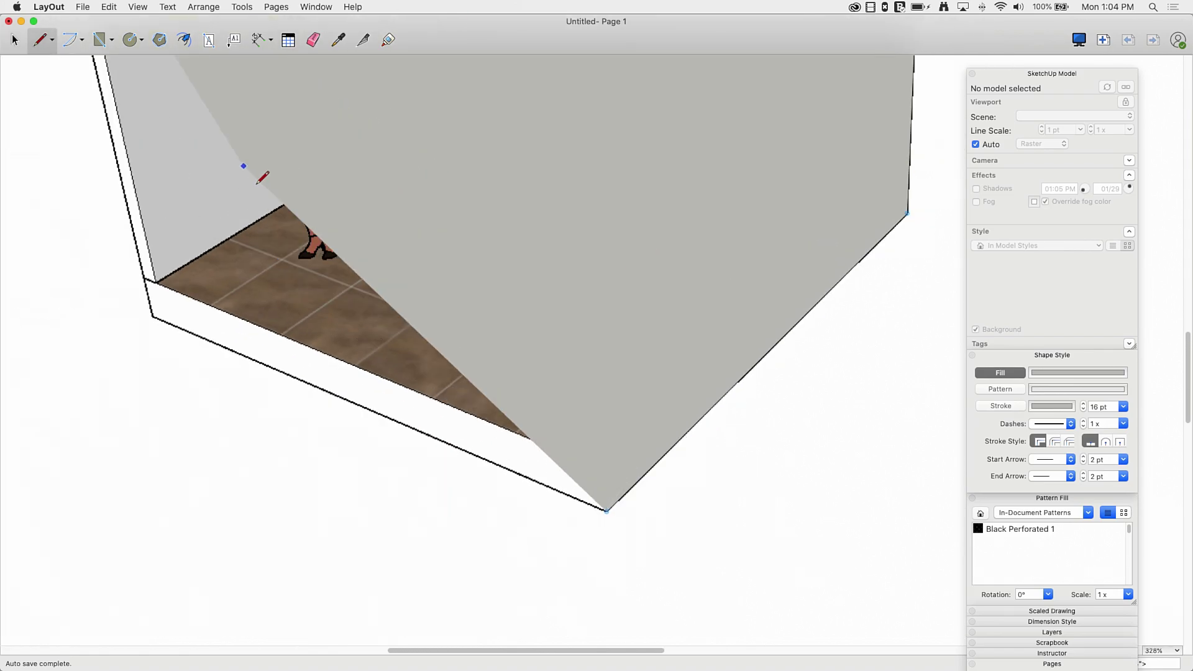
click(153, 316)
scroll(379, 504, down, 5)
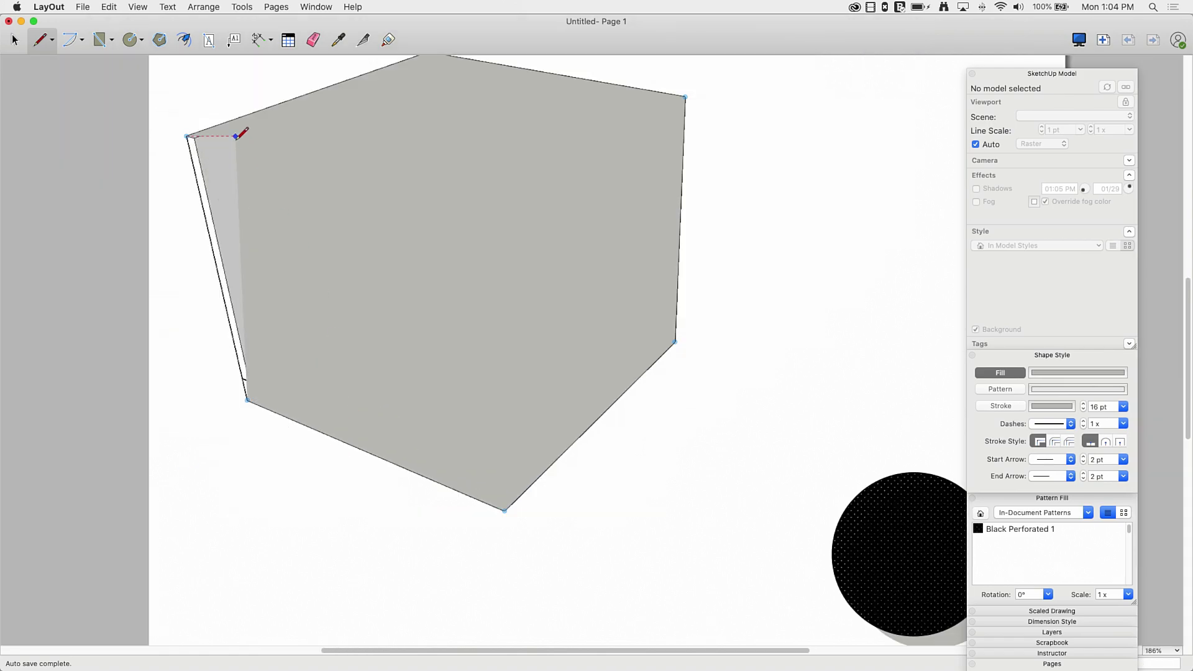
click(193, 136)
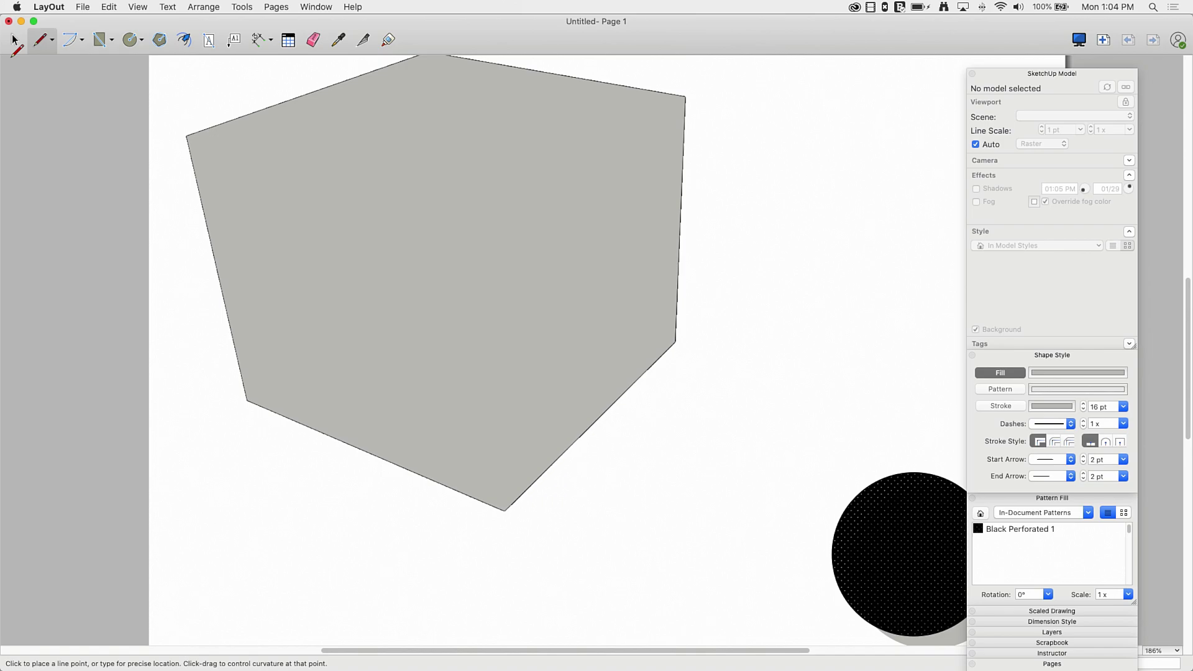
- Select the grey room-shaped fill and nudge it to the right and slightly down, offsetting it from the room
click(12, 41)
click(392, 228)
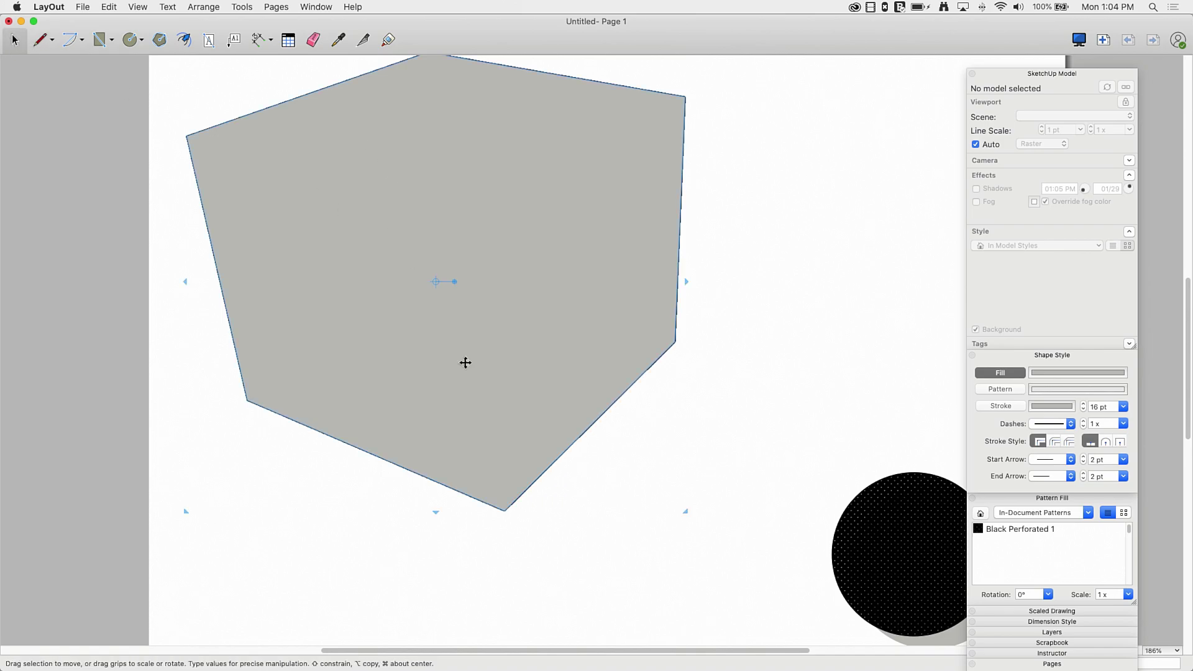
scroll(542, 405, down, 2)
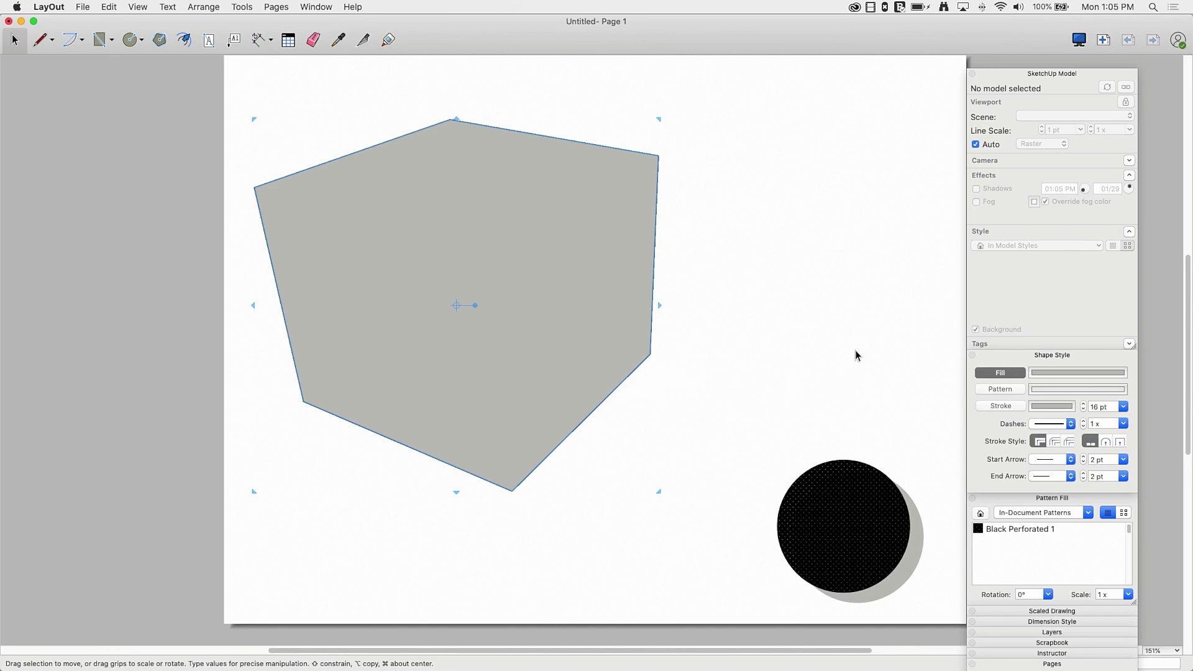
key(Right)
key(Right)
key(Right)
key(Right)
key(Right)
key(Right)
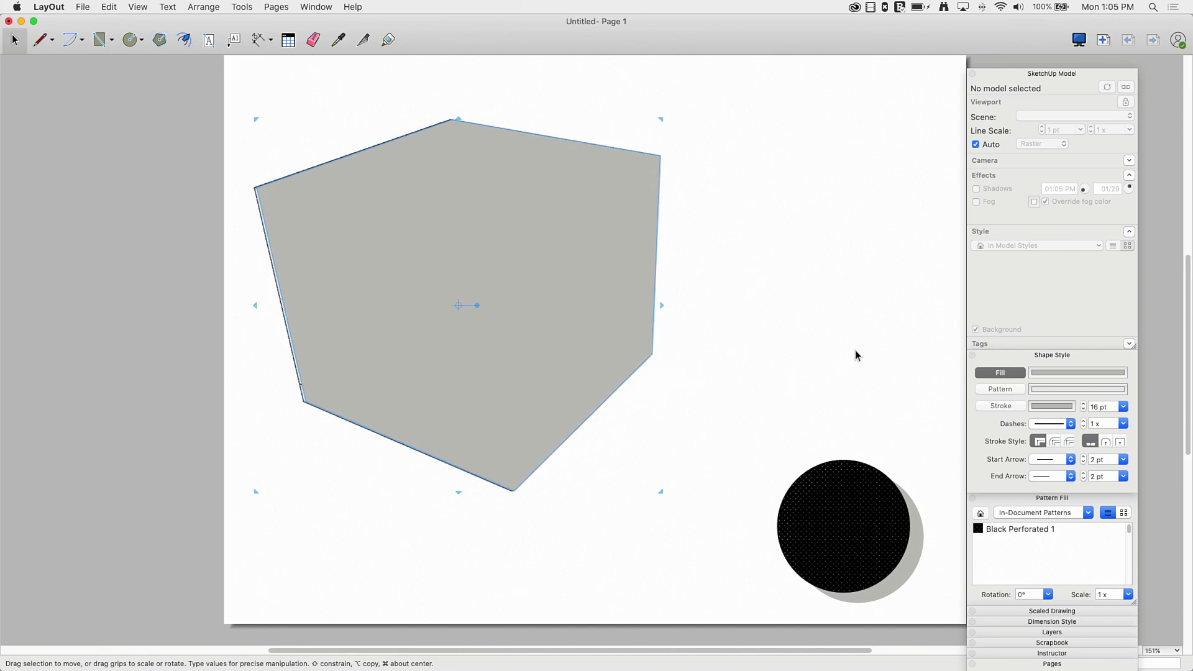
key(Right)
key(Right)
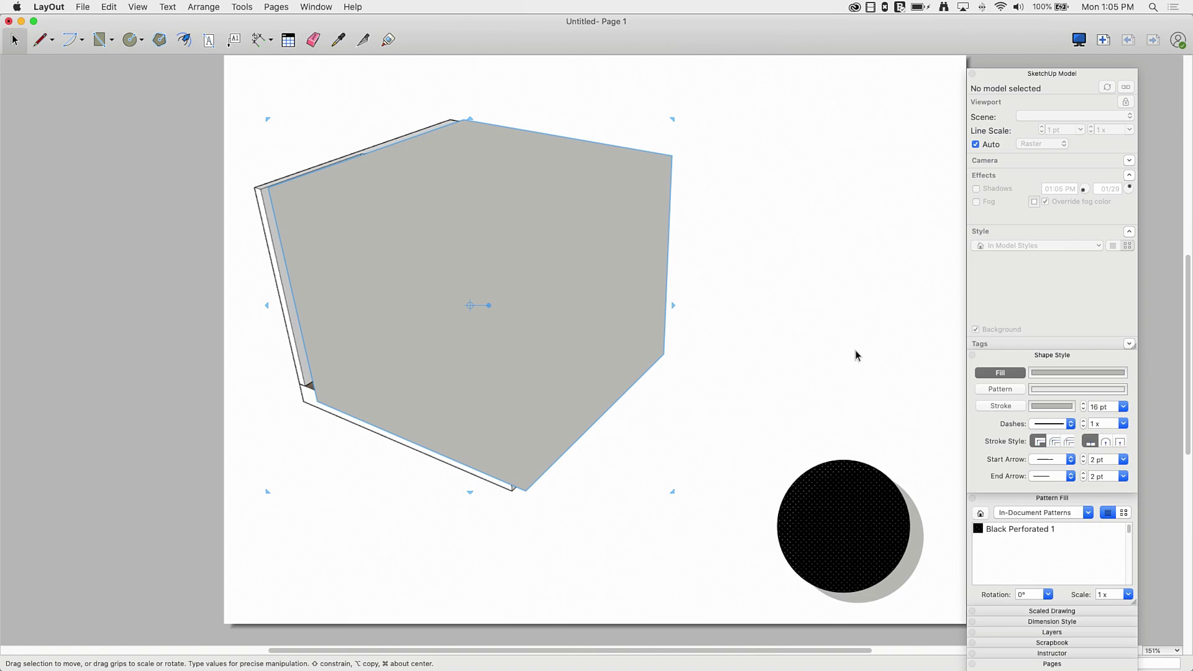
key(Down)
key(Down)
key(Down)
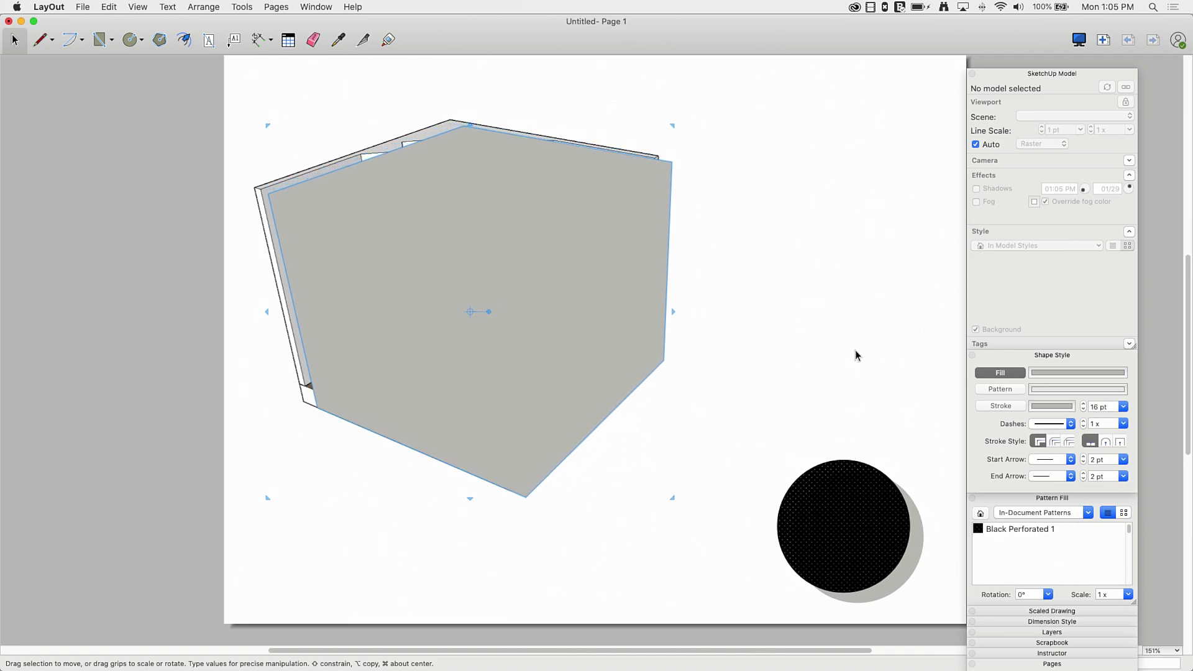
- Arrange the grey shape behind the room viewport so it acts as a drop shadow
right_click(486, 228)
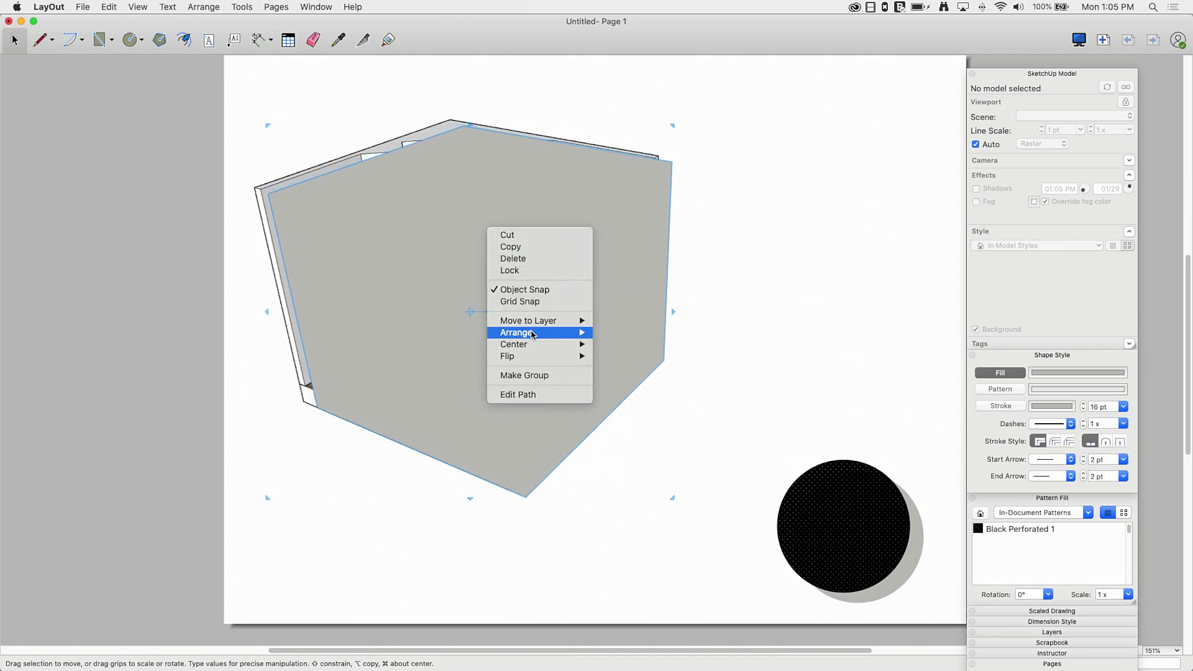
mouse_move(533, 335)
click(632, 368)
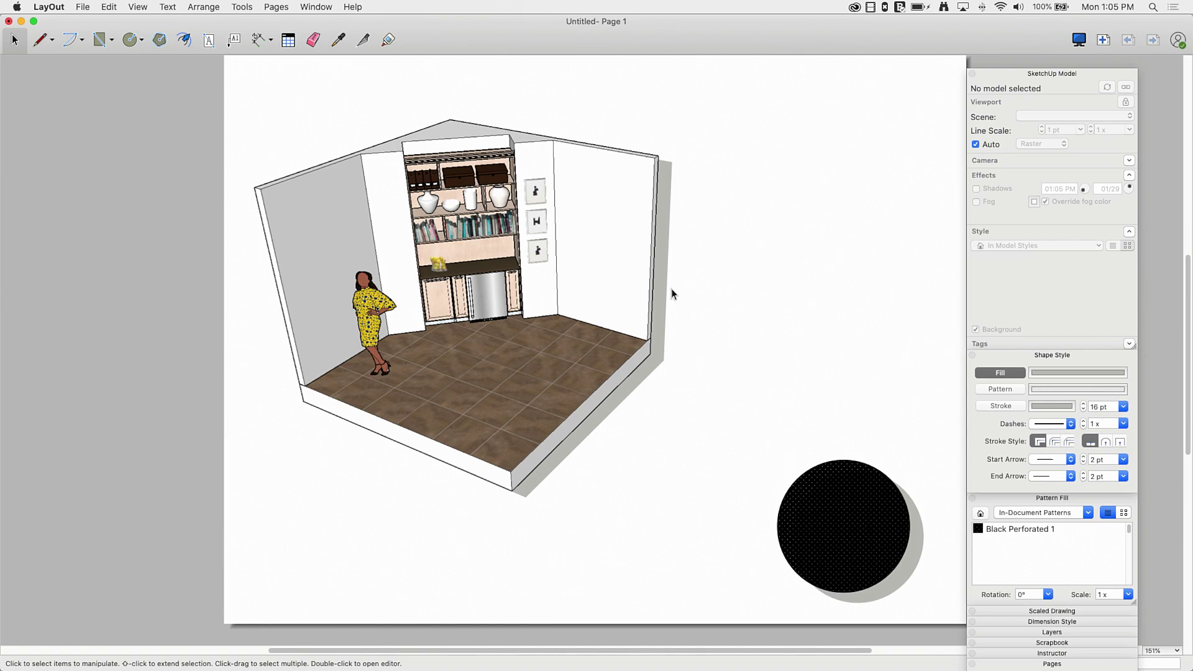
- Edit the grey shadow's path, pulling its upper-right point outward and down and lowering its peak point behind the room
click(659, 256)
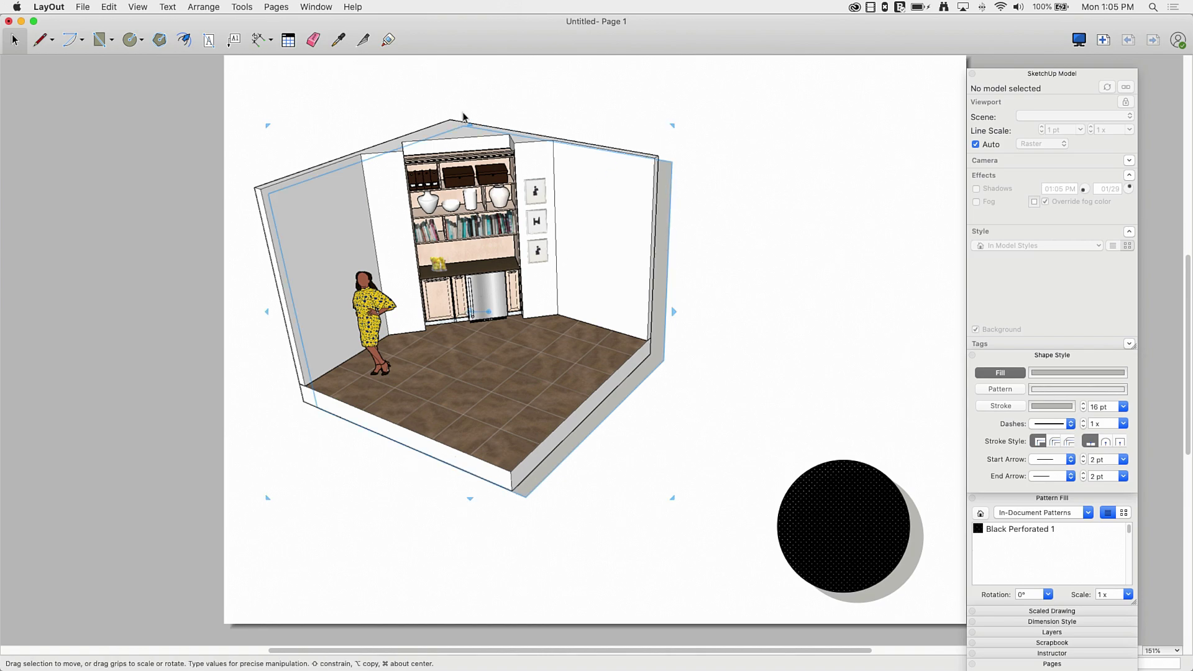
double_click(661, 191)
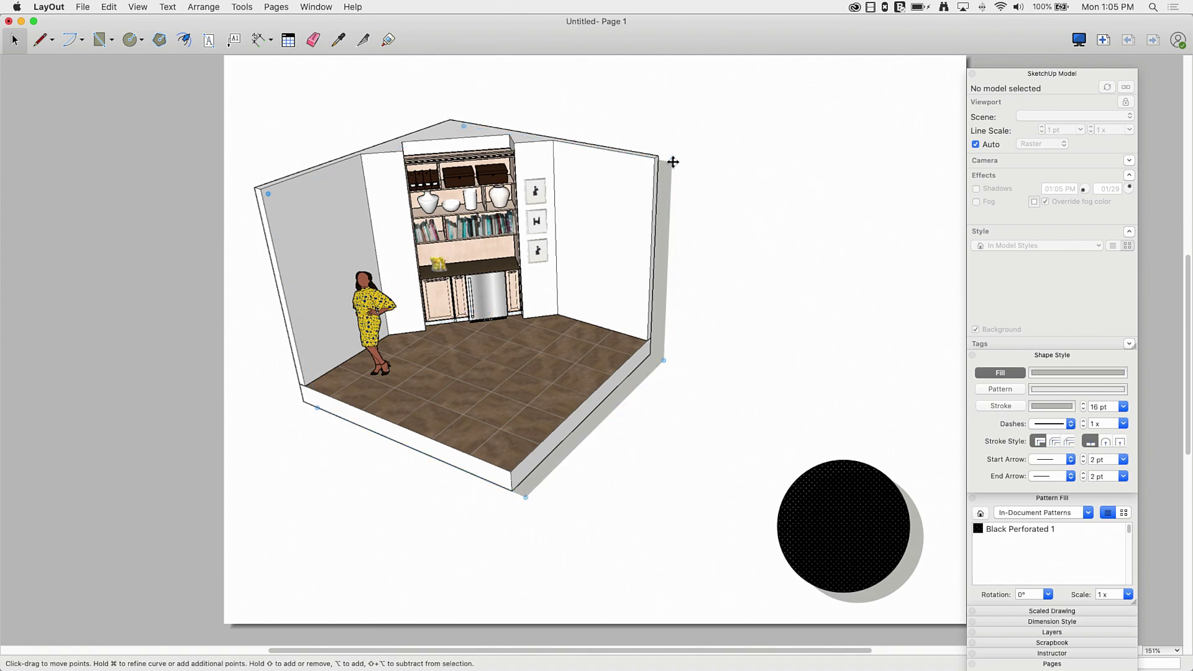
drag(673, 161, 739, 216)
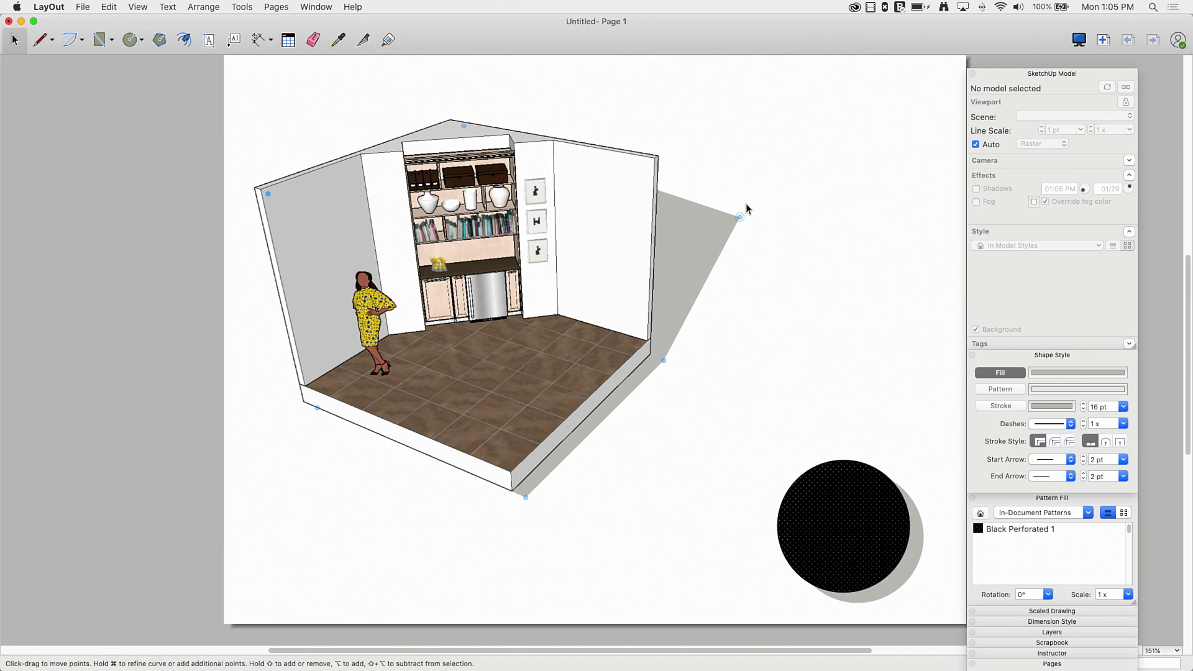
drag(464, 126, 464, 174)
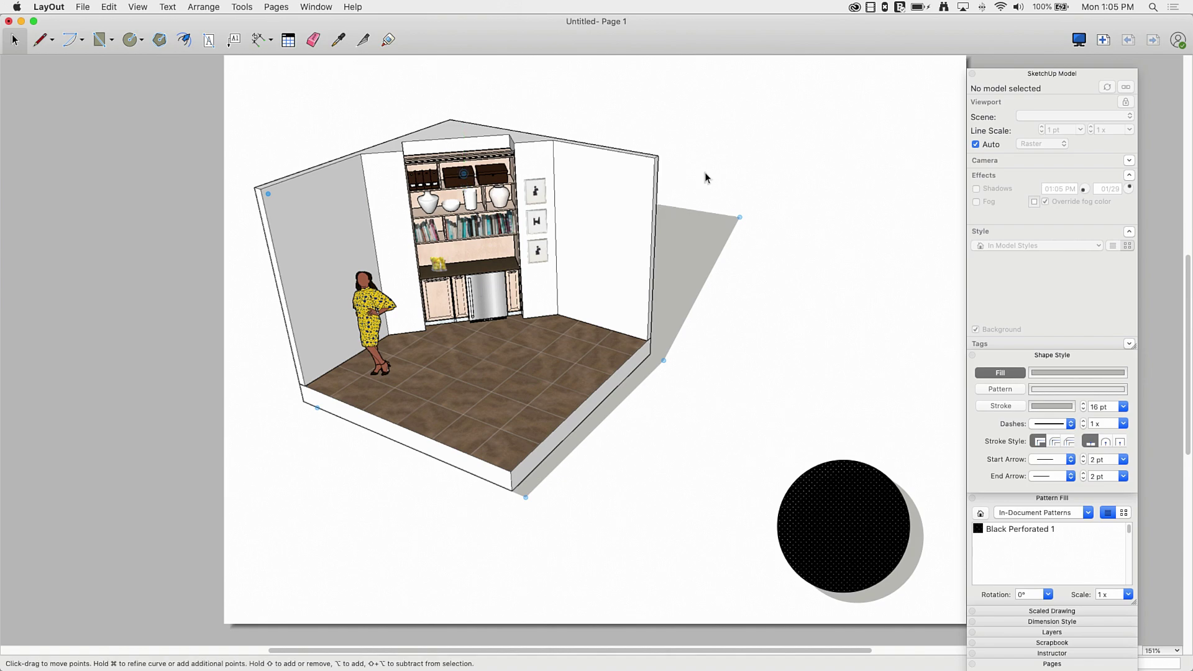
key(Escape)
click(888, 251)
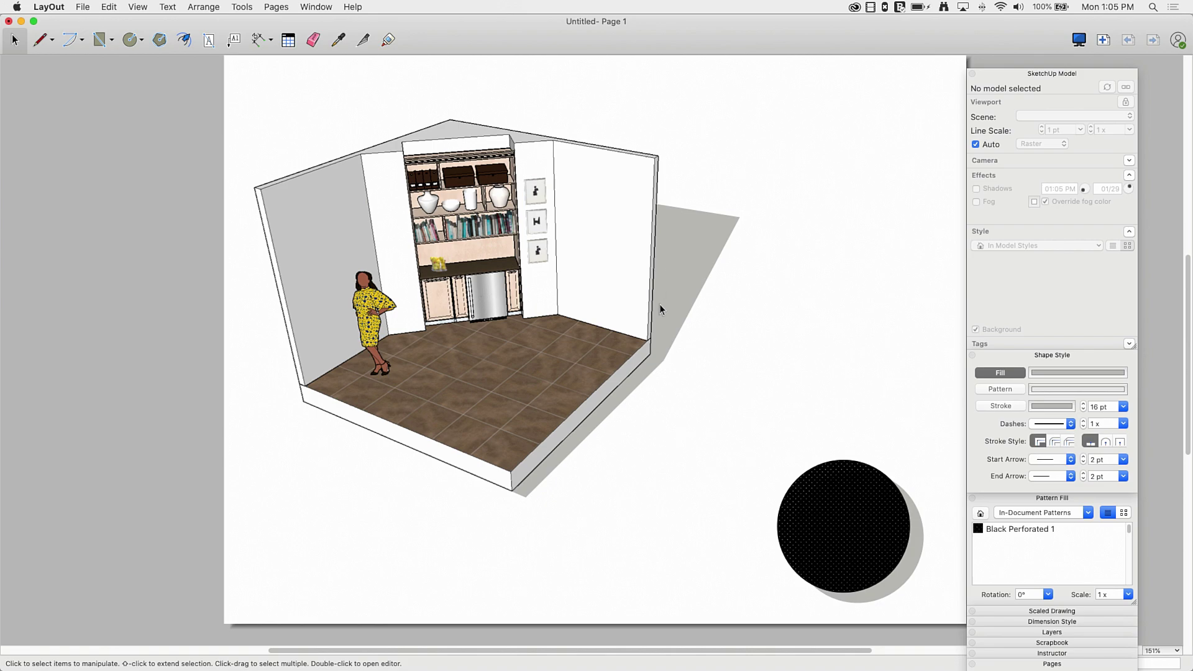
- Delete the grey shadow shape behind the room and turn on Shadows for the room viewport
click(687, 271)
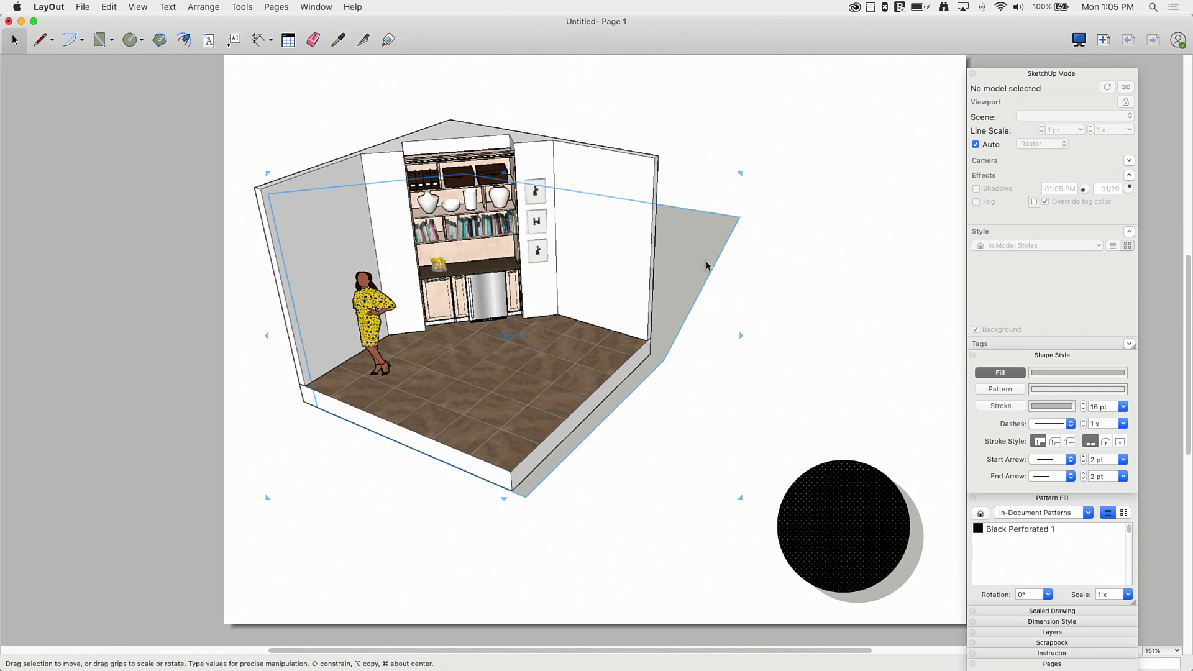
key(Escape)
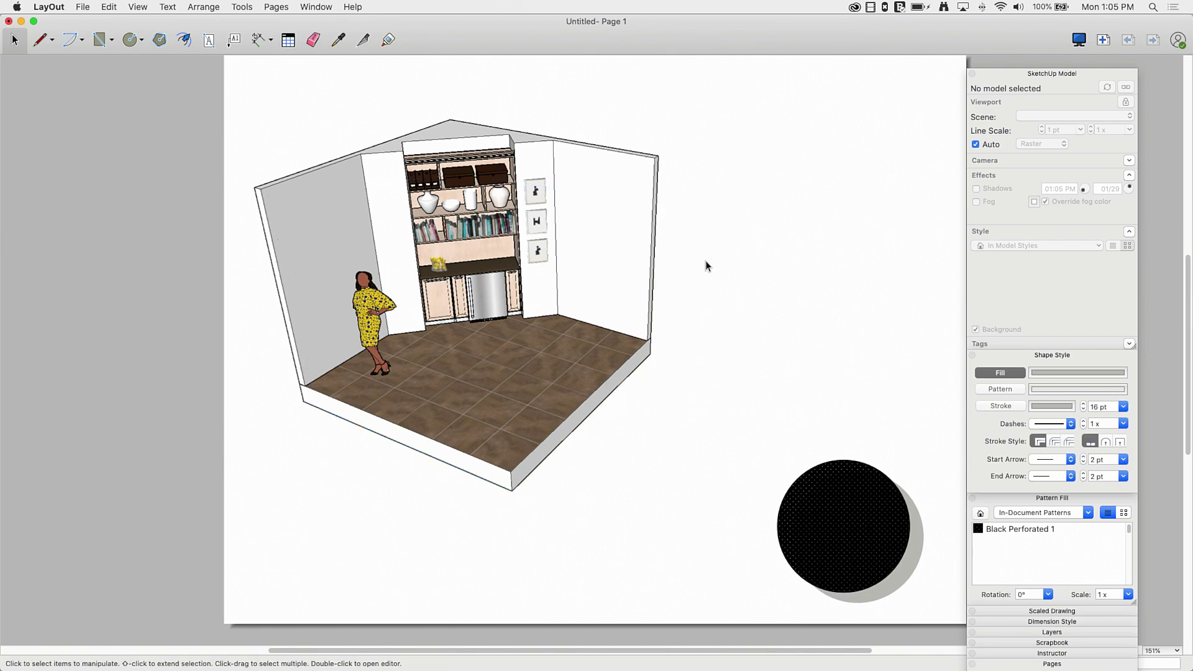
click(479, 272)
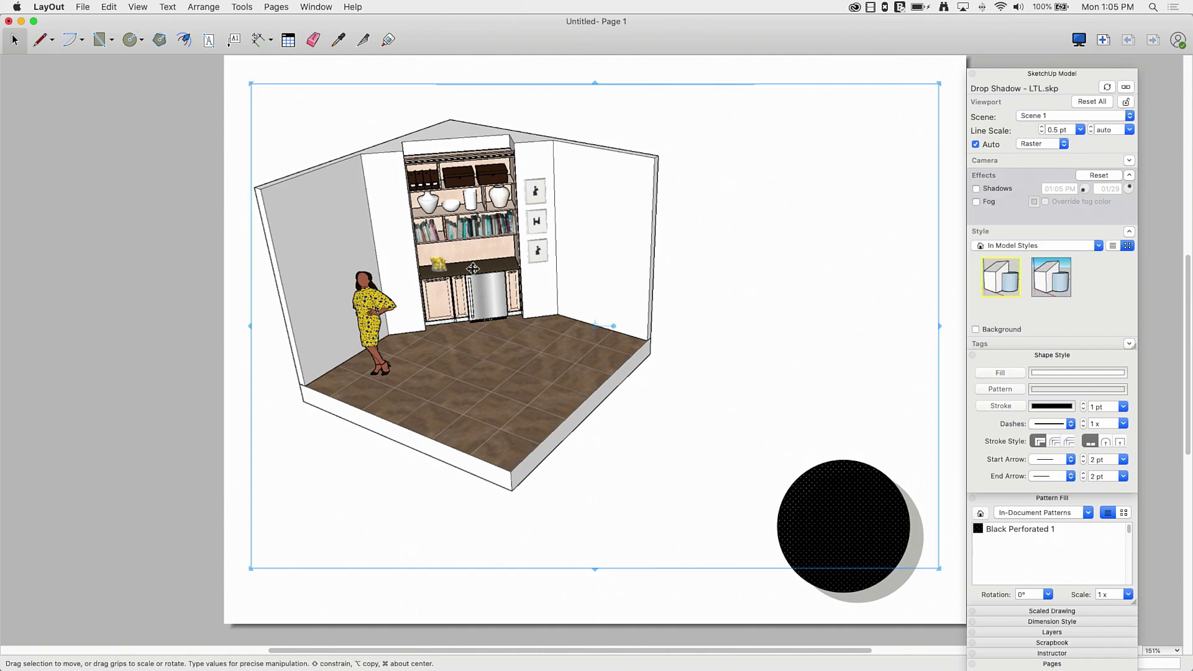
click(976, 189)
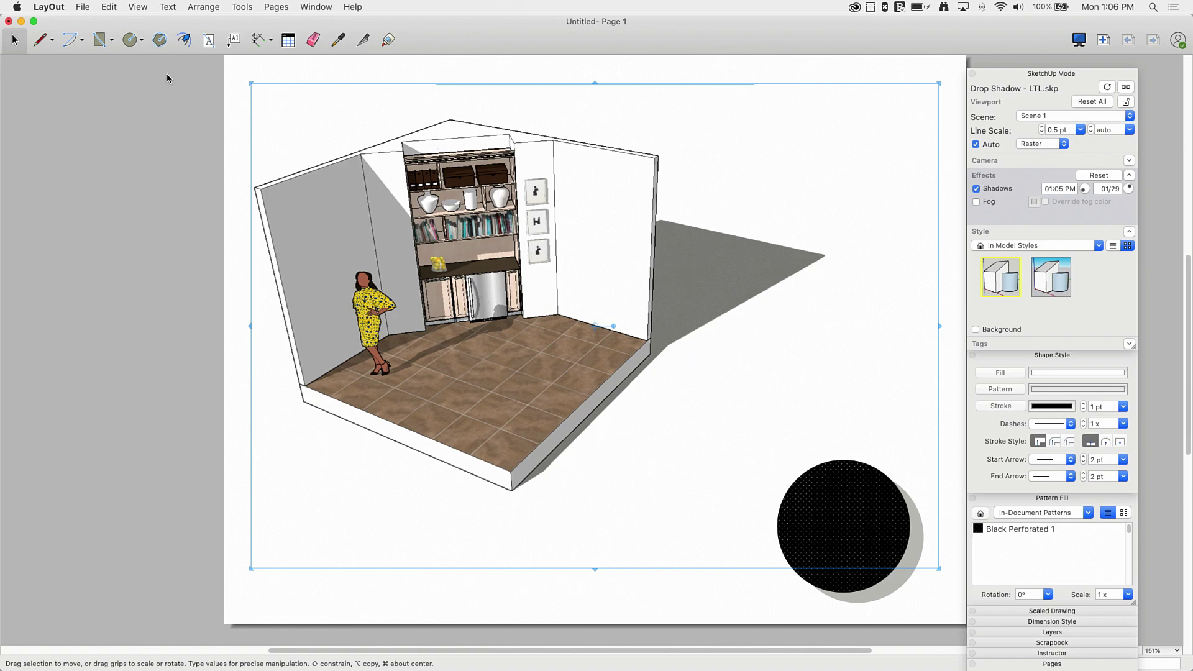
- Start tracing the room's cast shadow with the Line tool, from the floor slab's lowest corner along the slab-side edge to the bend
click(37, 40)
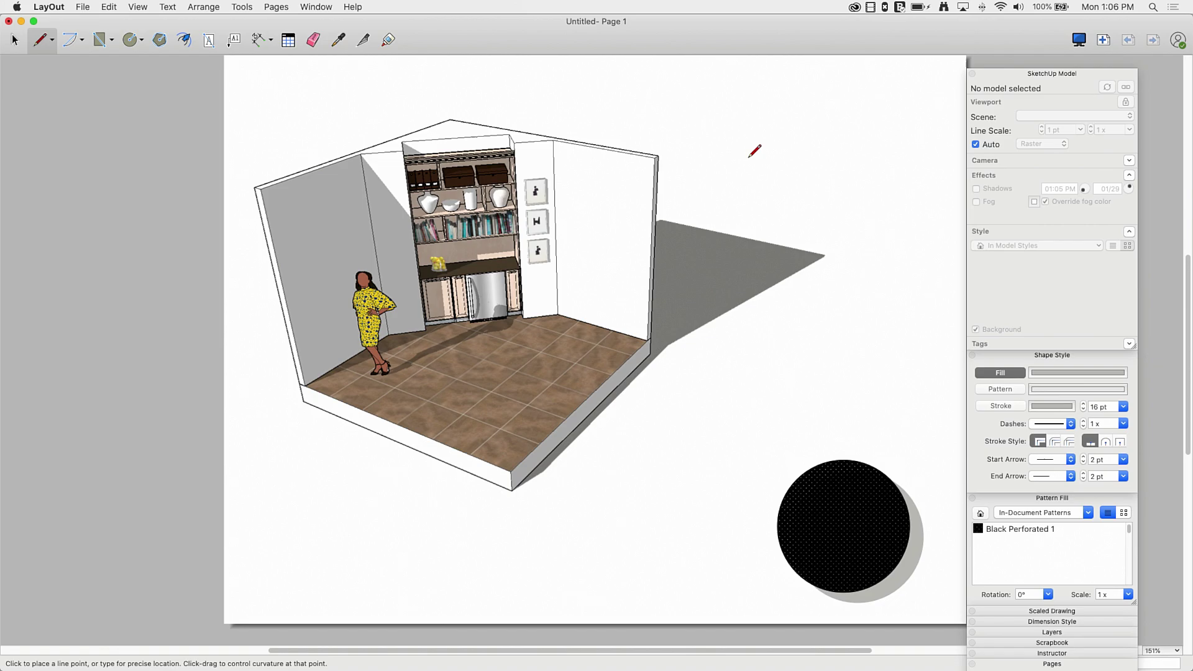
click(513, 491)
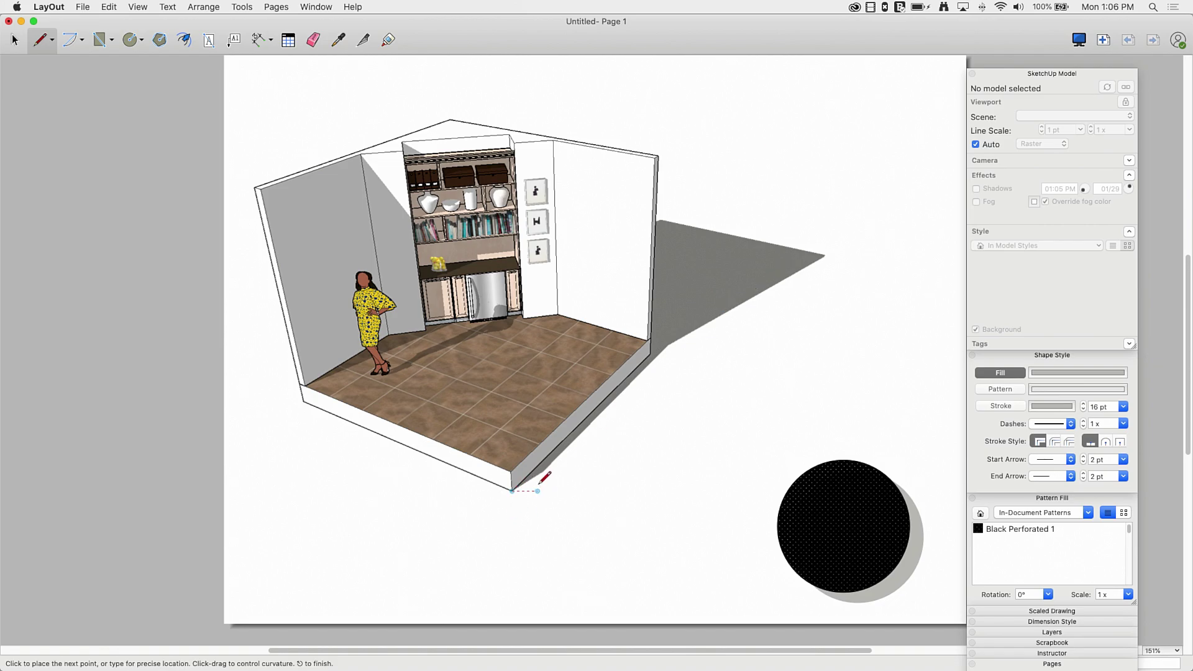
scroll(541, 478, up, 4)
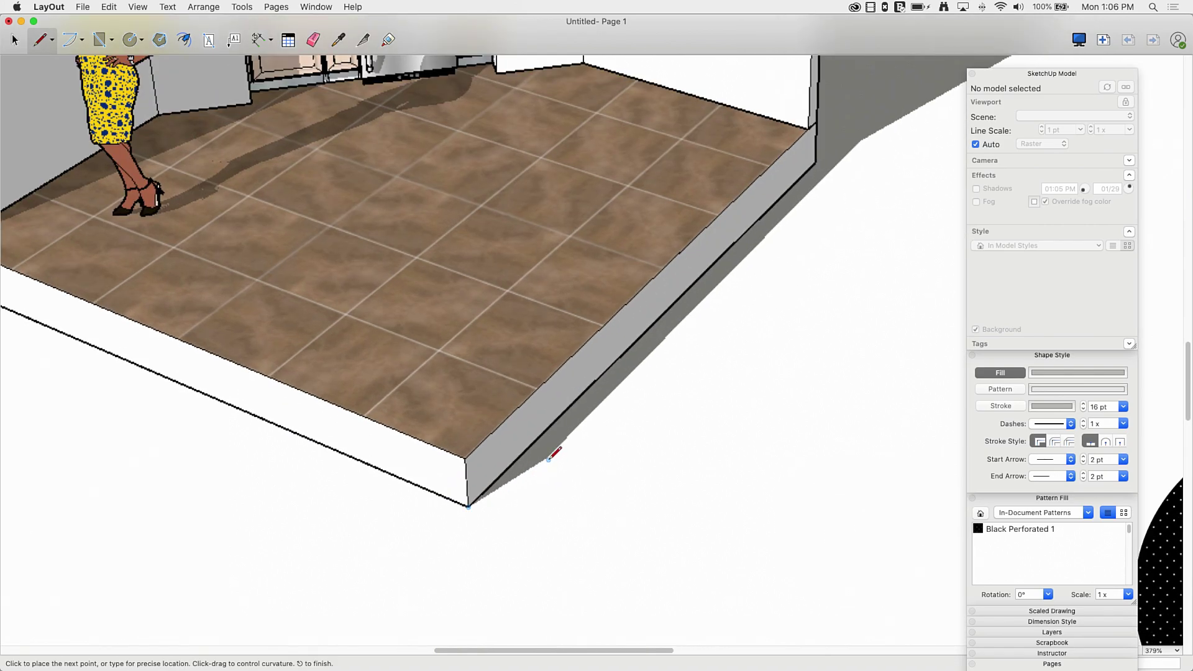
click(548, 456)
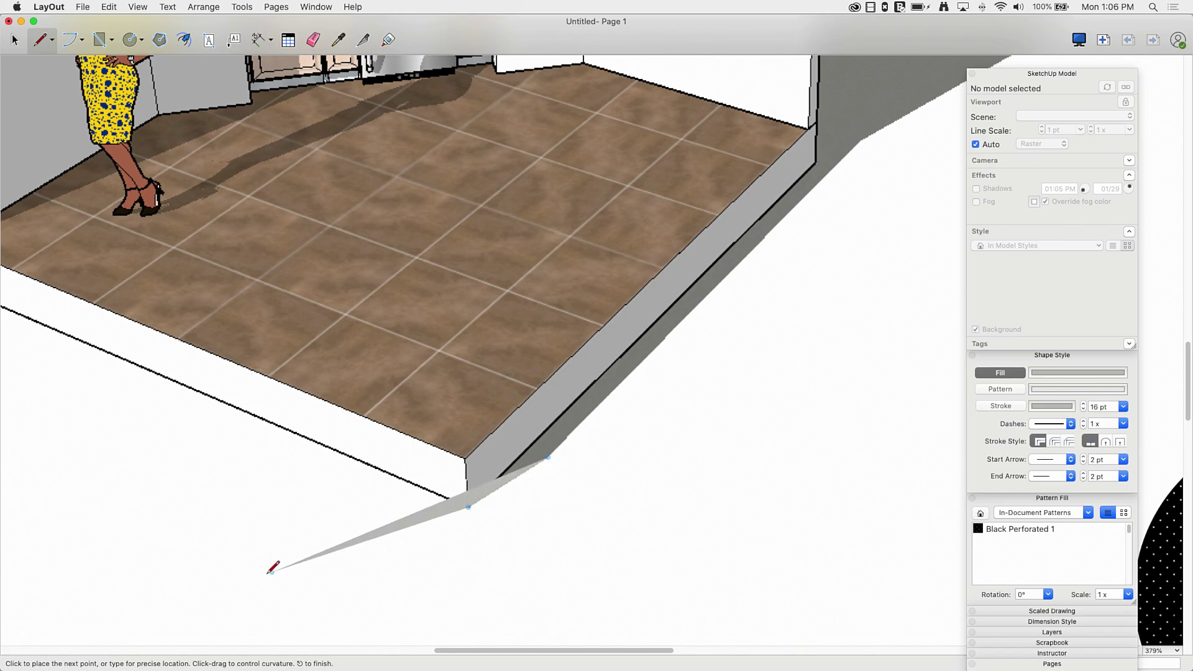
scroll(267, 569, down, 5)
scroll(645, 533, up, 5)
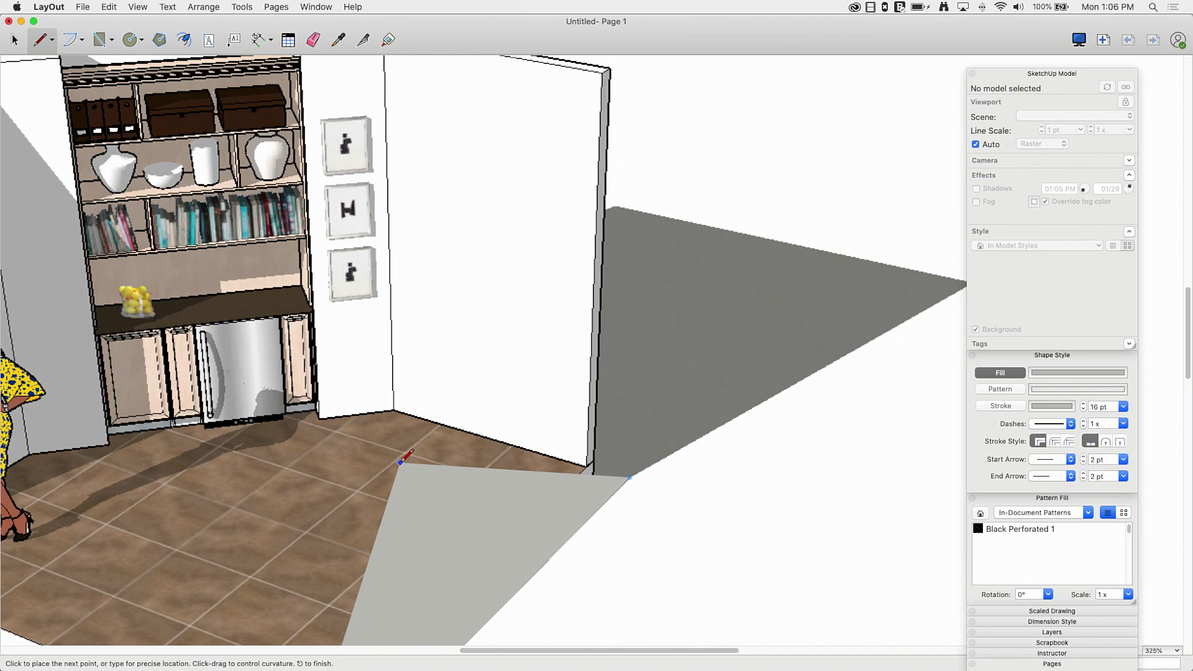
- Continue the outline around the shadow's far tip and upper corner, add a point behind the wall, and close it at the starting corner
scroll(397, 457, down, 2)
scroll(809, 330, up, 2)
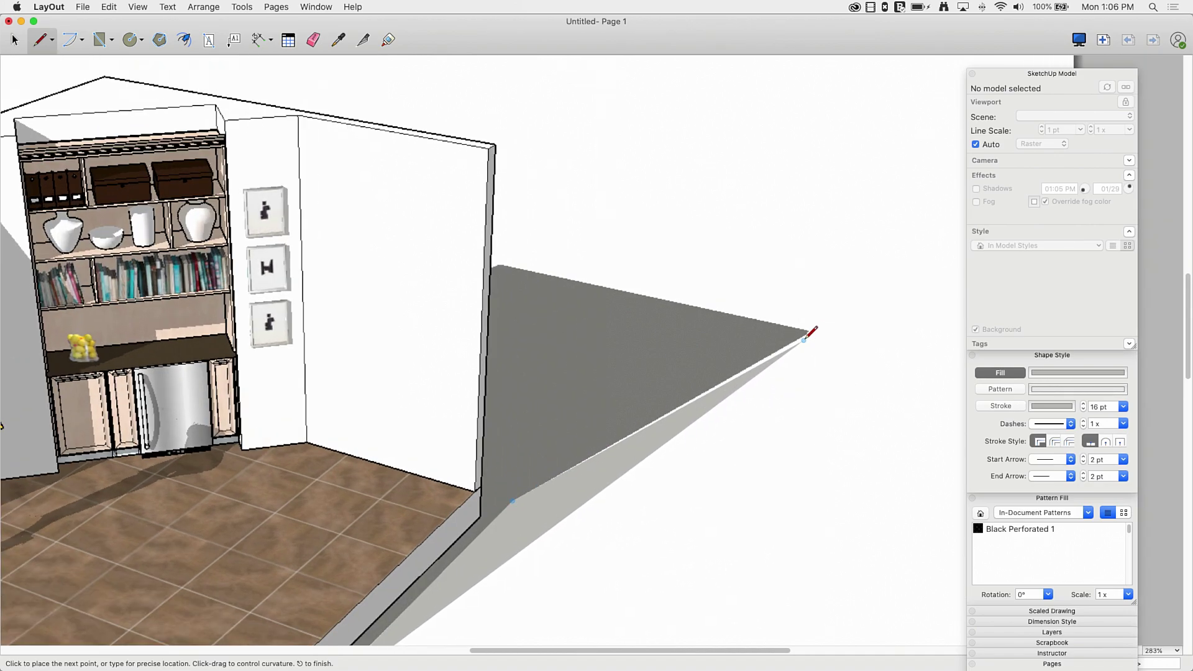
click(809, 330)
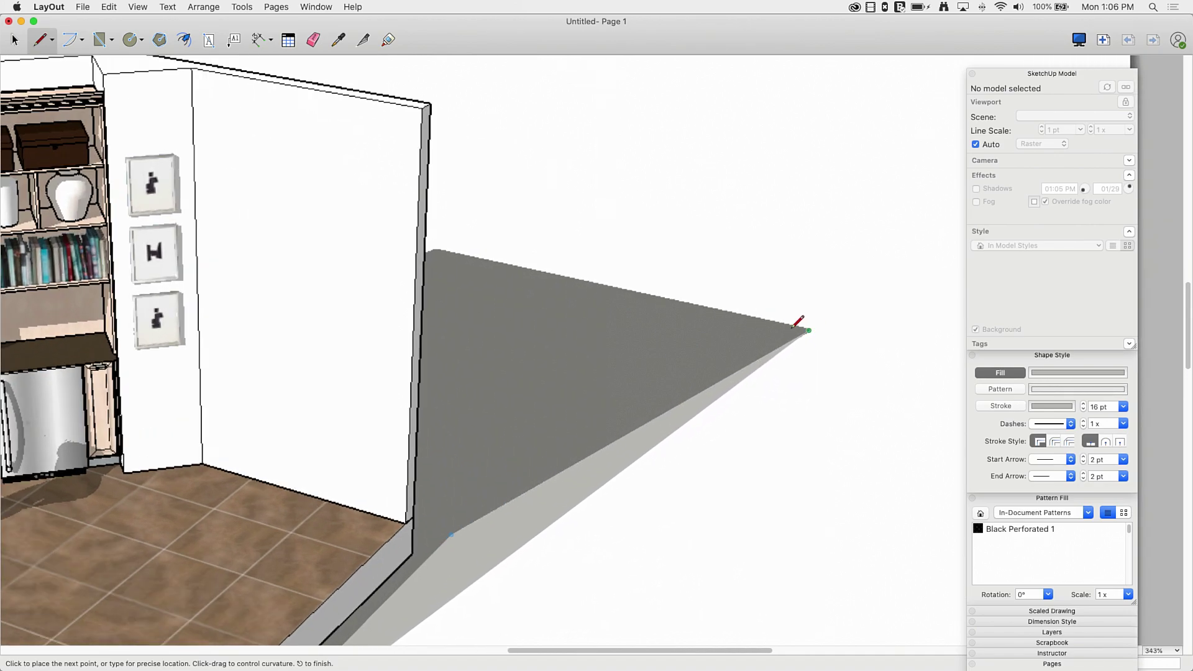
click(437, 249)
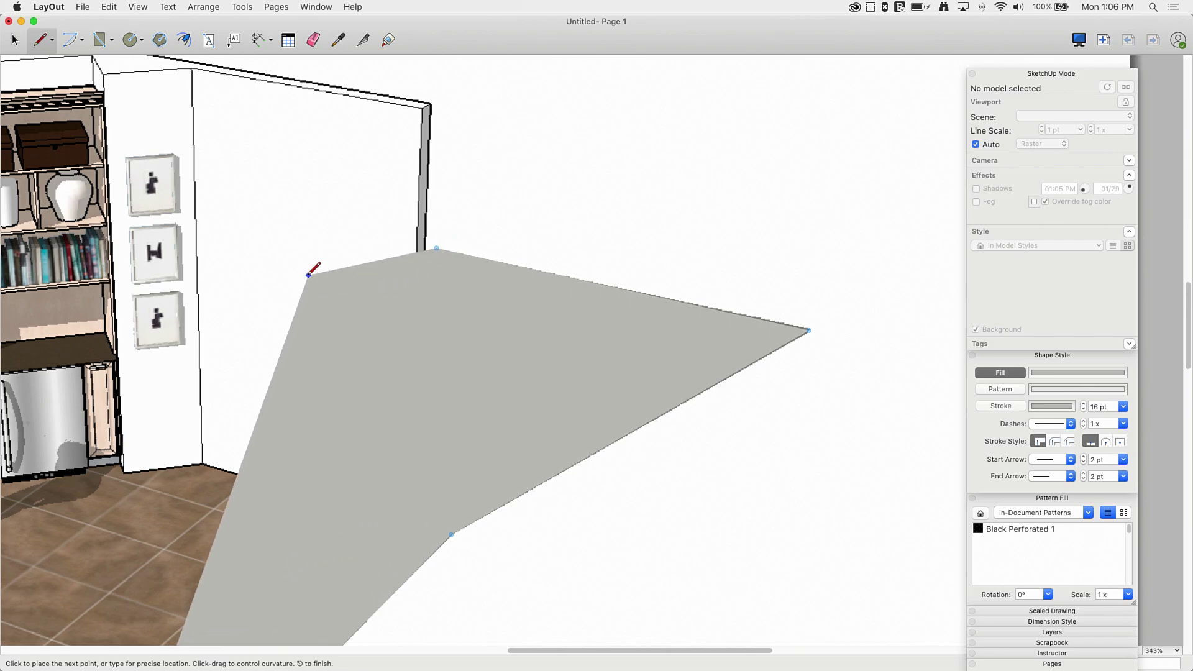
click(283, 297)
scroll(393, 194, down, 1)
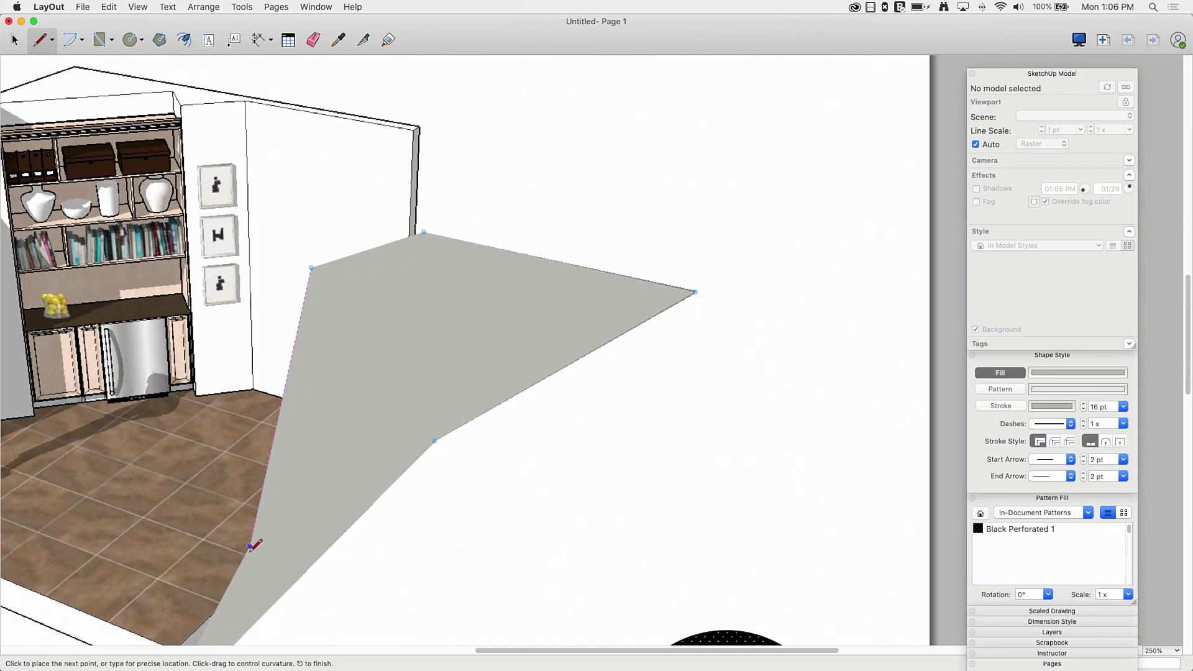
scroll(405, 287, down, 2)
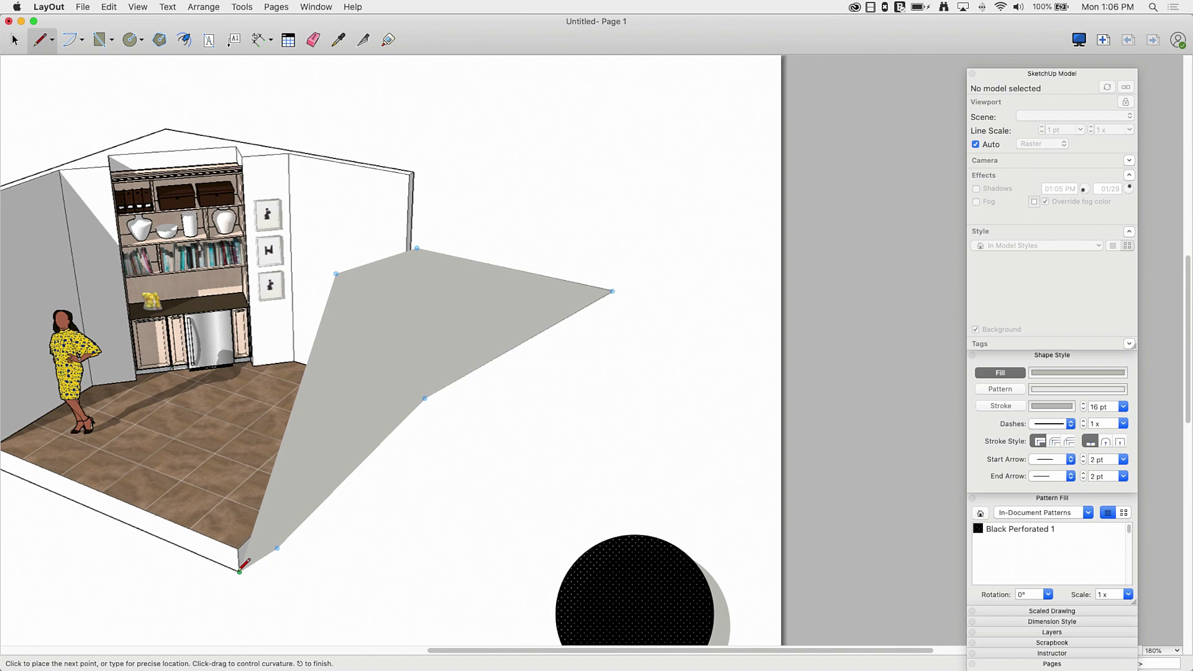
click(240, 571)
- Select the traced grey shape and arrange it behind the room viewport
click(15, 41)
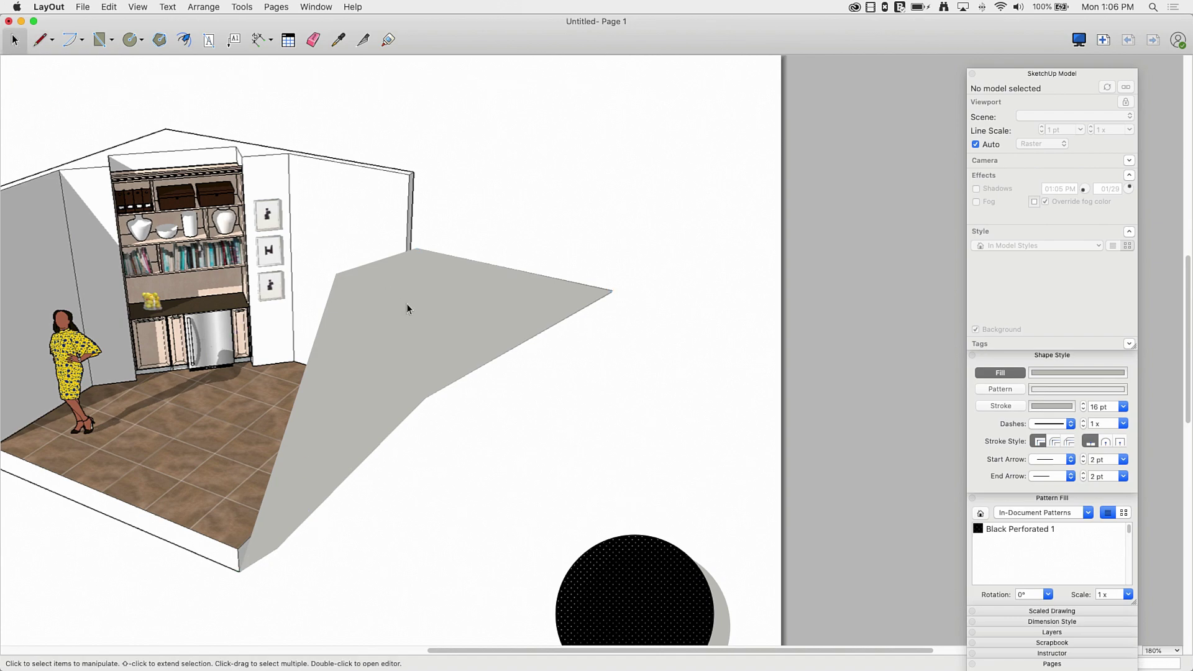
click(416, 315)
right_click(421, 318)
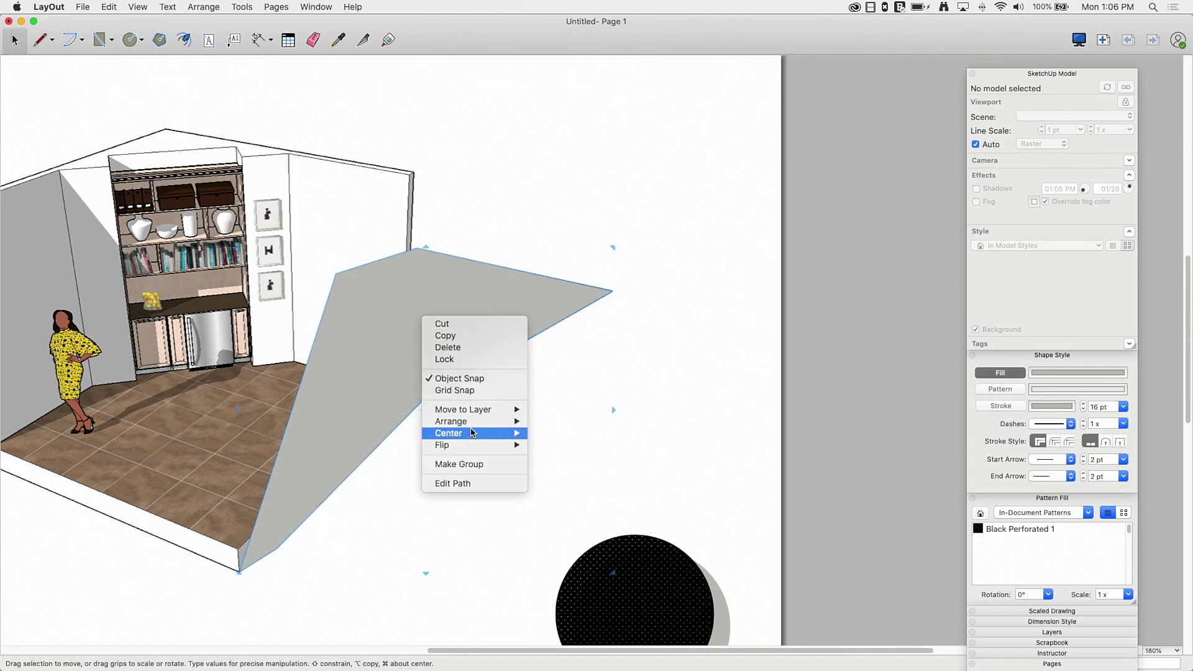
mouse_move(473, 423)
click(568, 457)
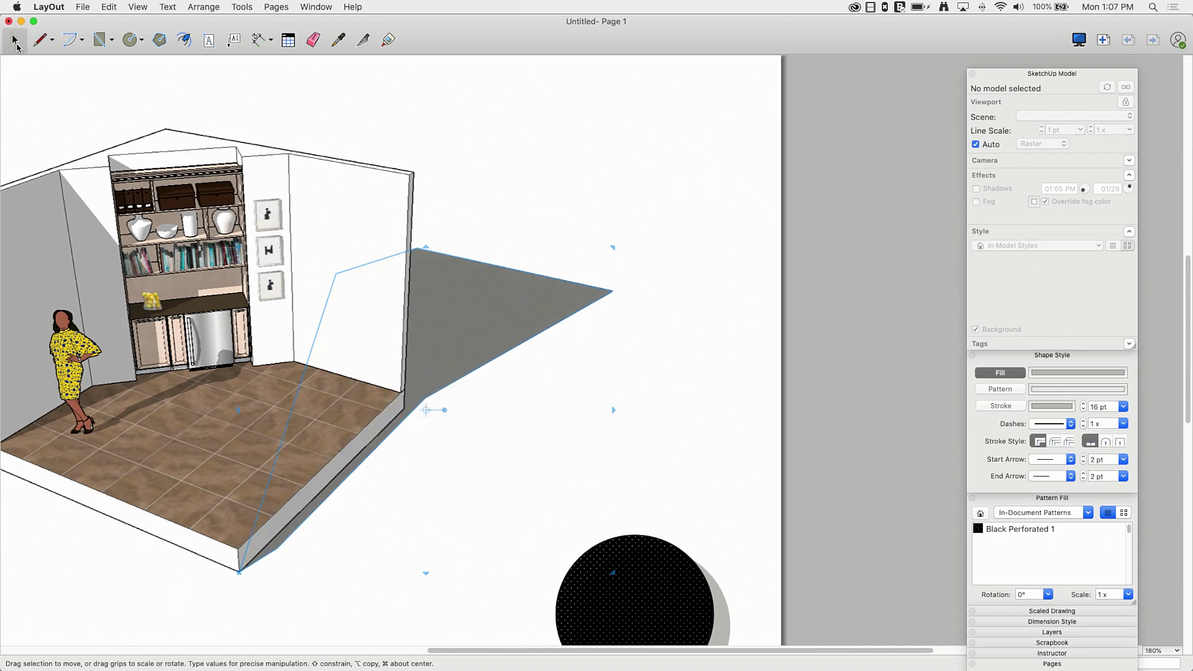
- Turn off Shadows for the room viewport, leaving it deselected
click(32, 69)
click(192, 220)
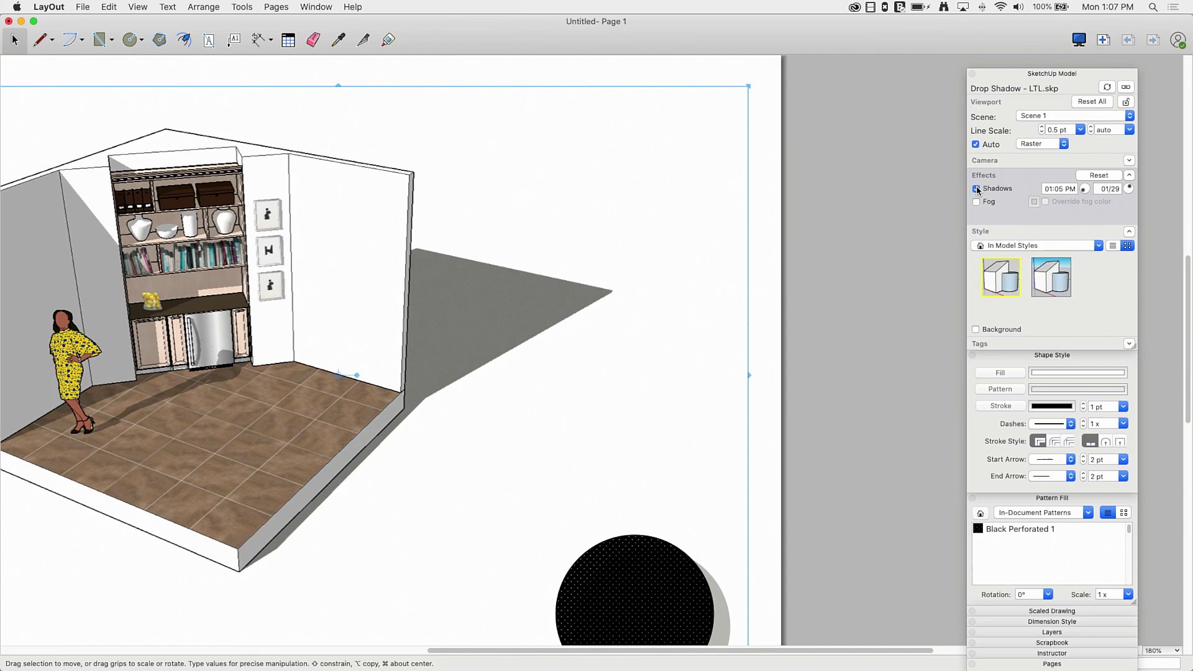
scroll(860, 236, down, 3)
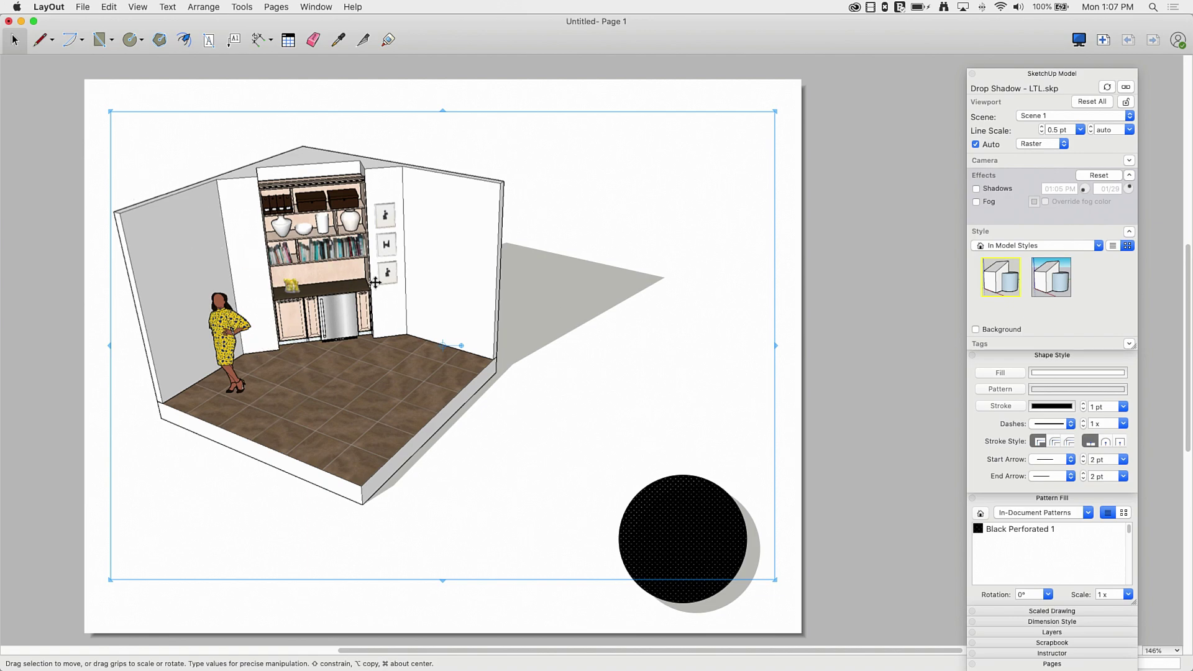
click(639, 242)
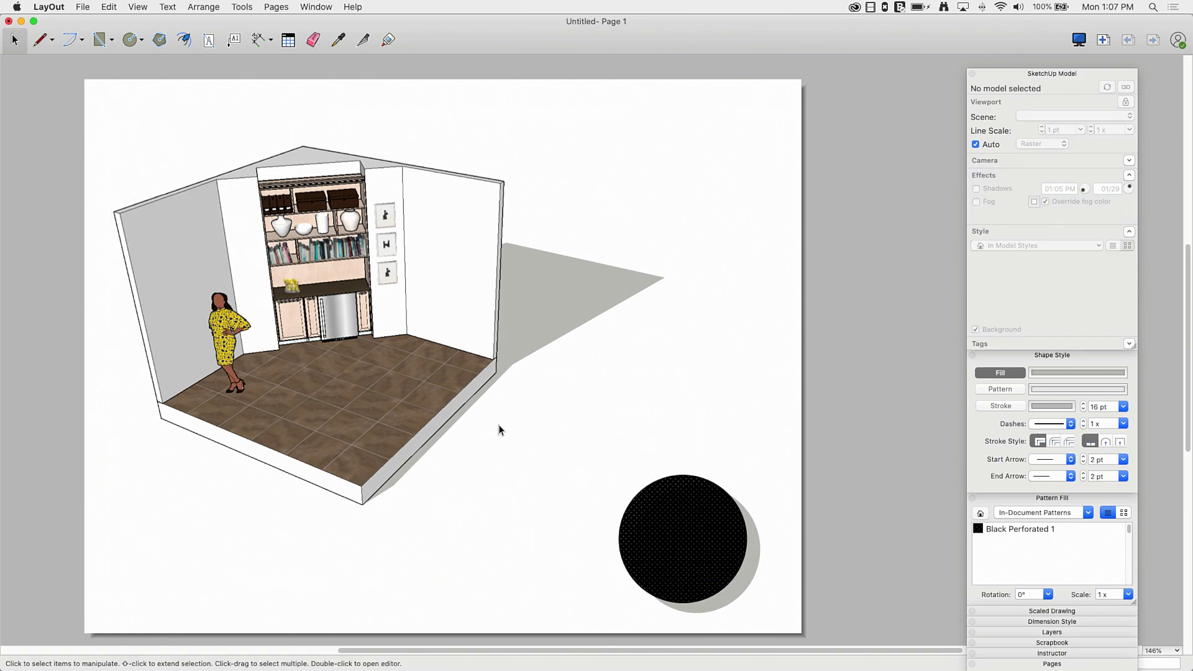
- Select the traced shadow shape to inspect its outline behind the room, and clear the selection
click(583, 287)
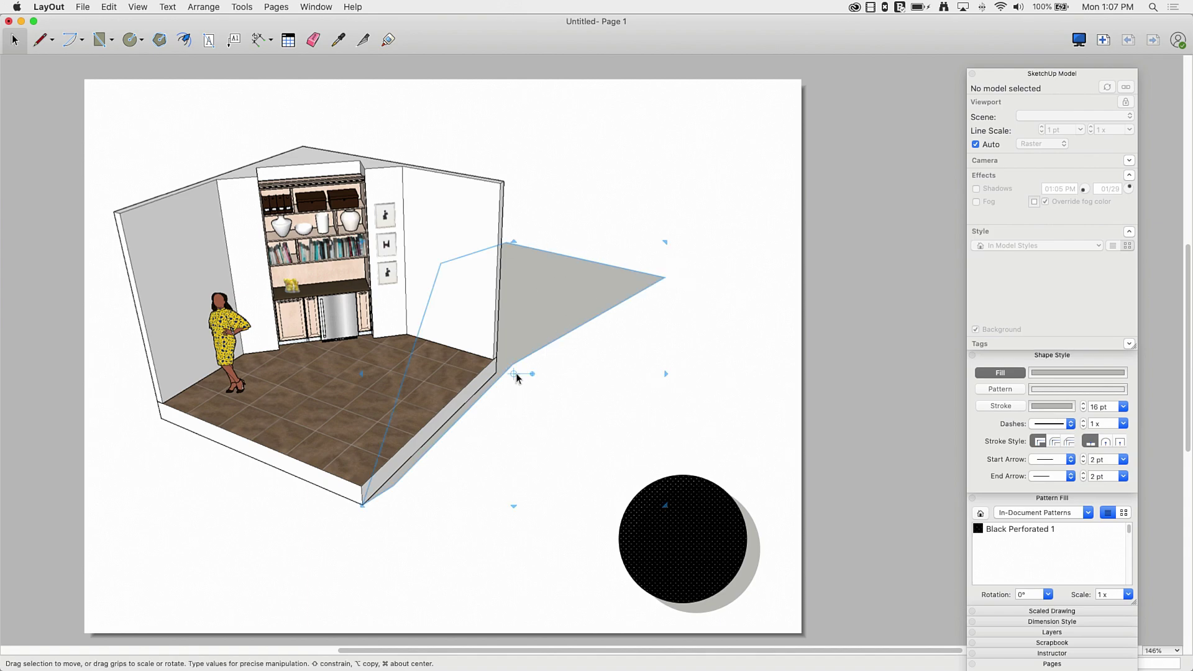
click(487, 482)
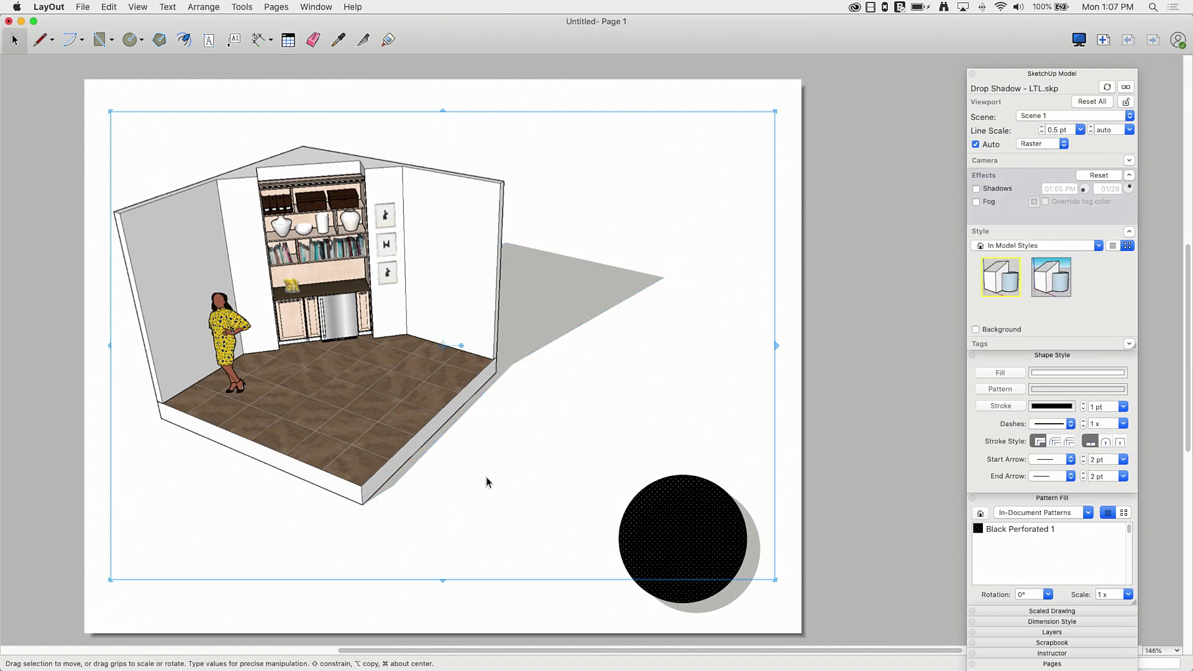
click(830, 361)
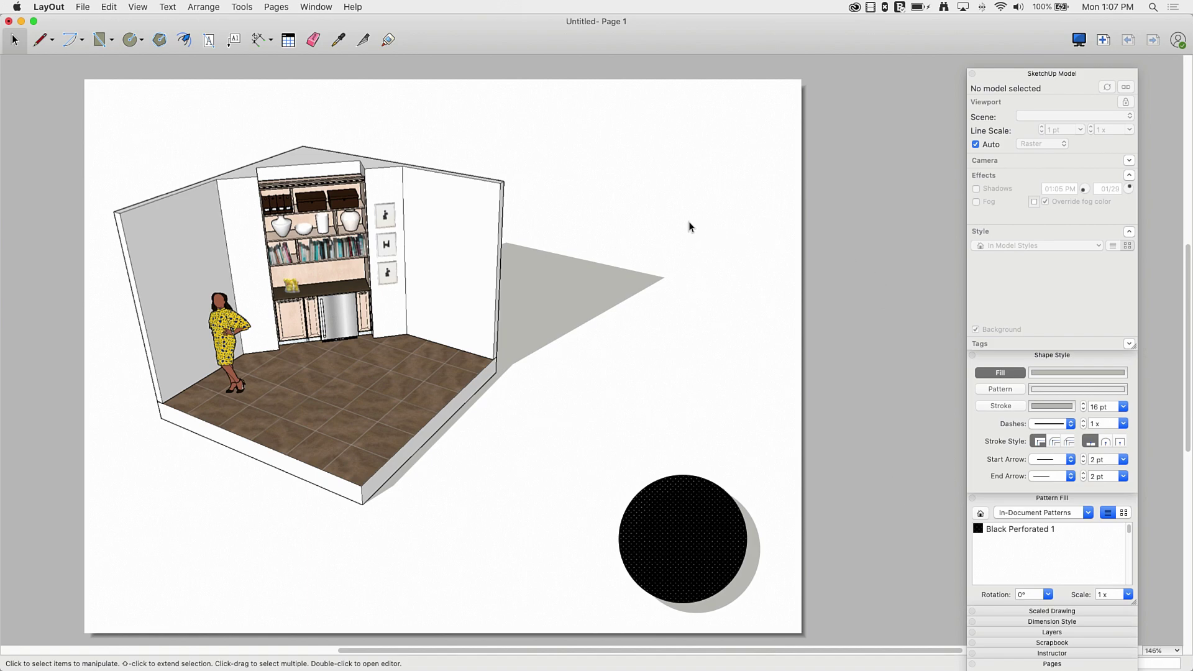